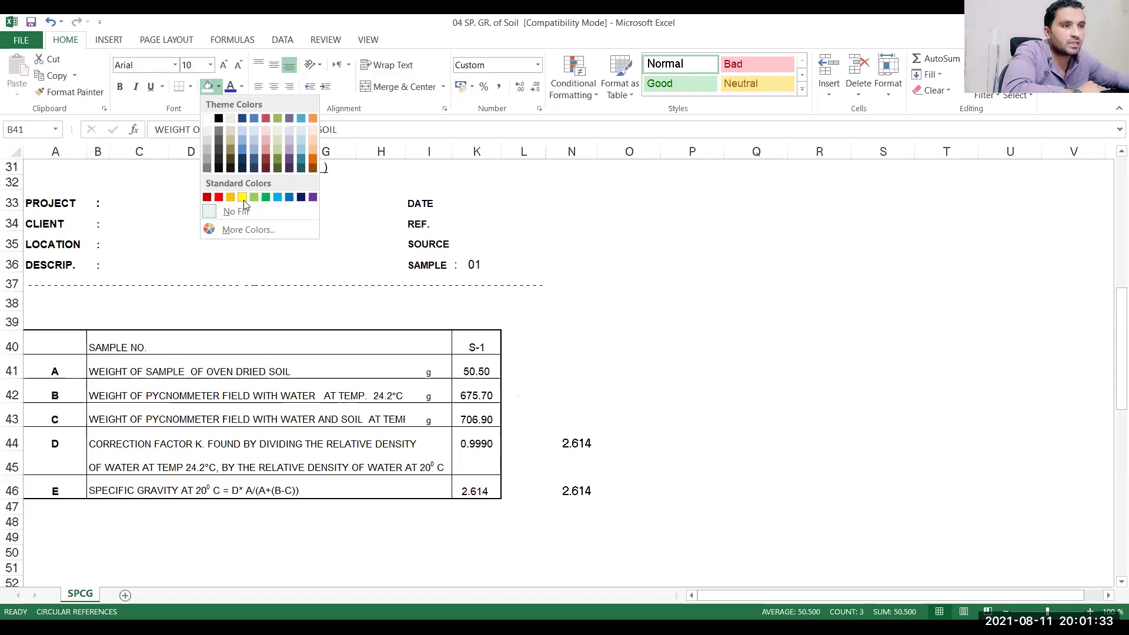
Step: Fill columns B to K of row 41 yellow, row 42 light orange and row 43 dark orange
click(242, 197)
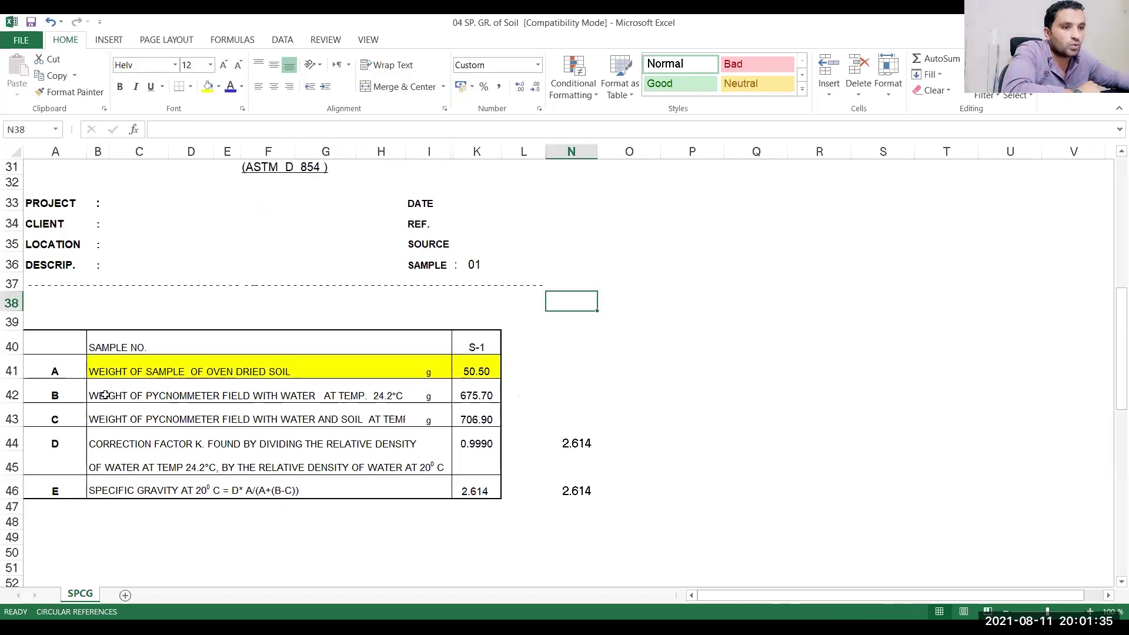
drag(104, 393, 474, 397)
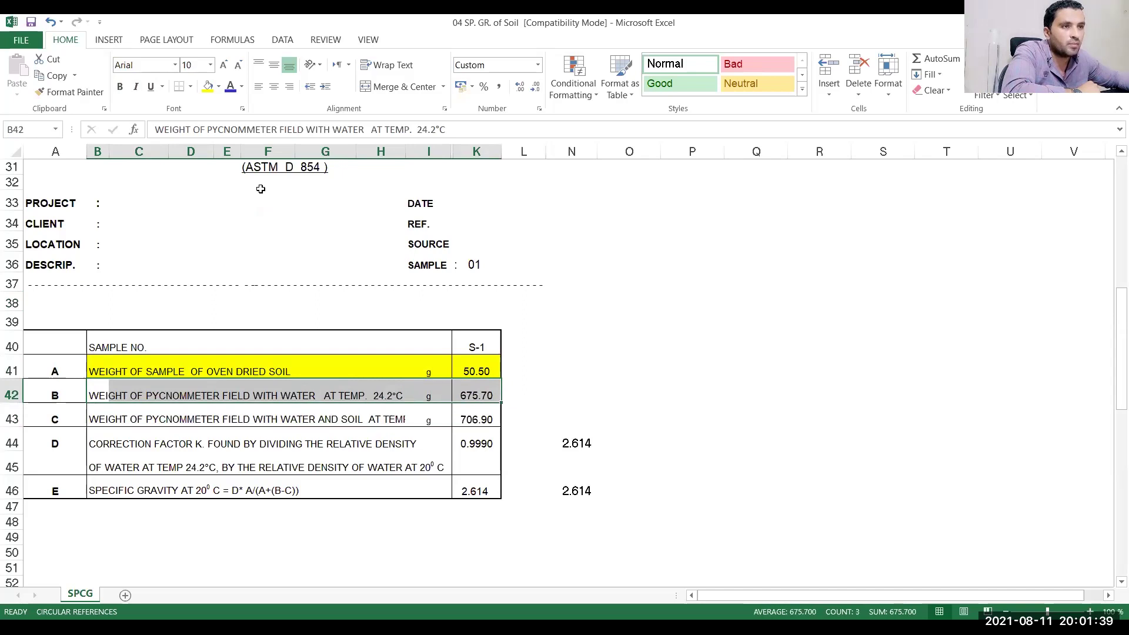
click(231, 88)
drag(103, 417, 487, 415)
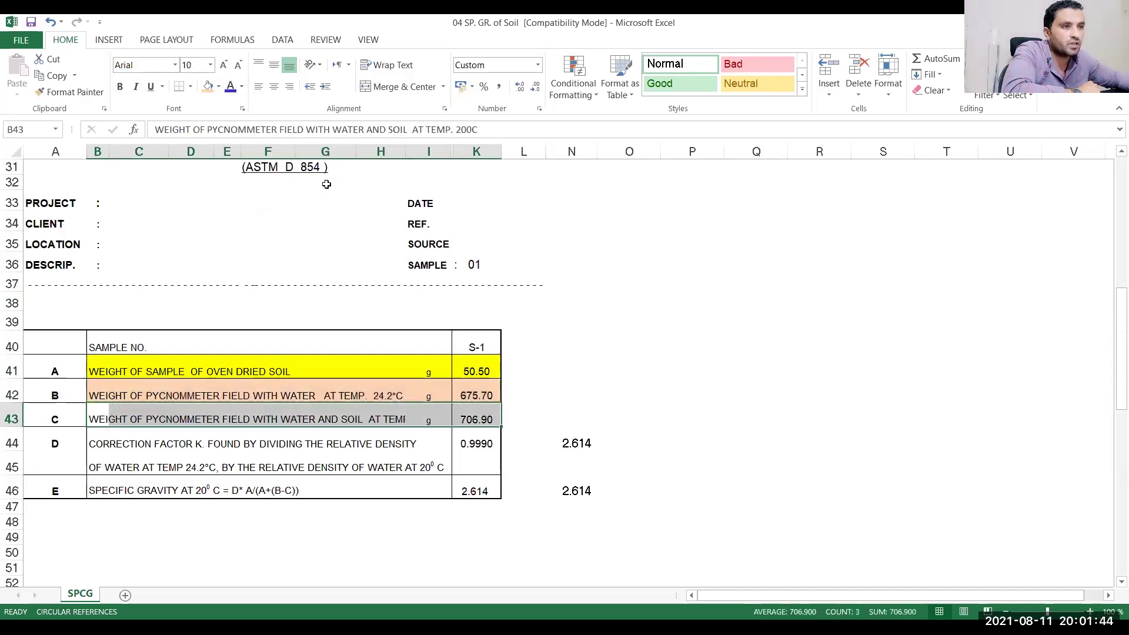
click(223, 92)
click(313, 159)
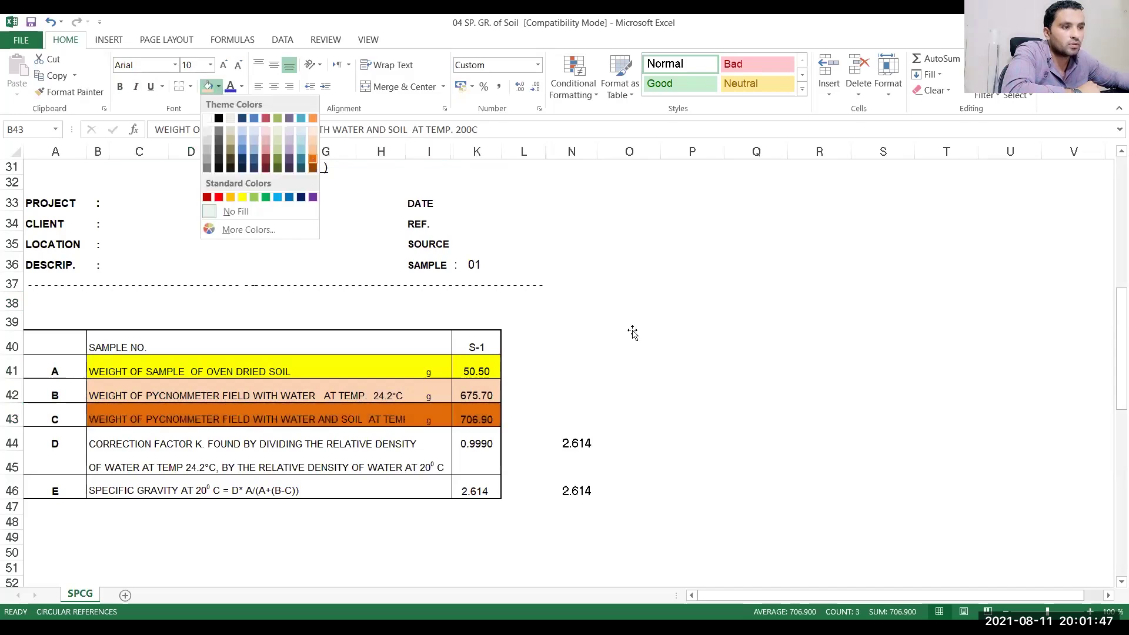
click(631, 326)
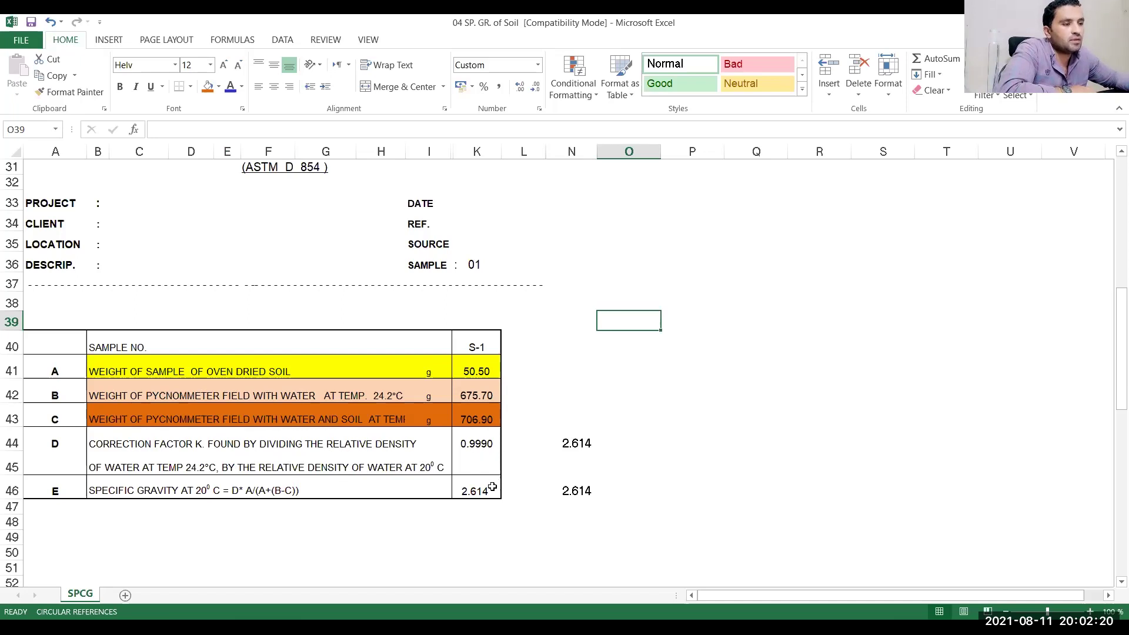
Step: Enter the uncorrected specific gravity formula =K41/(K42-(K43-K41)) in cell O42
click(607, 388)
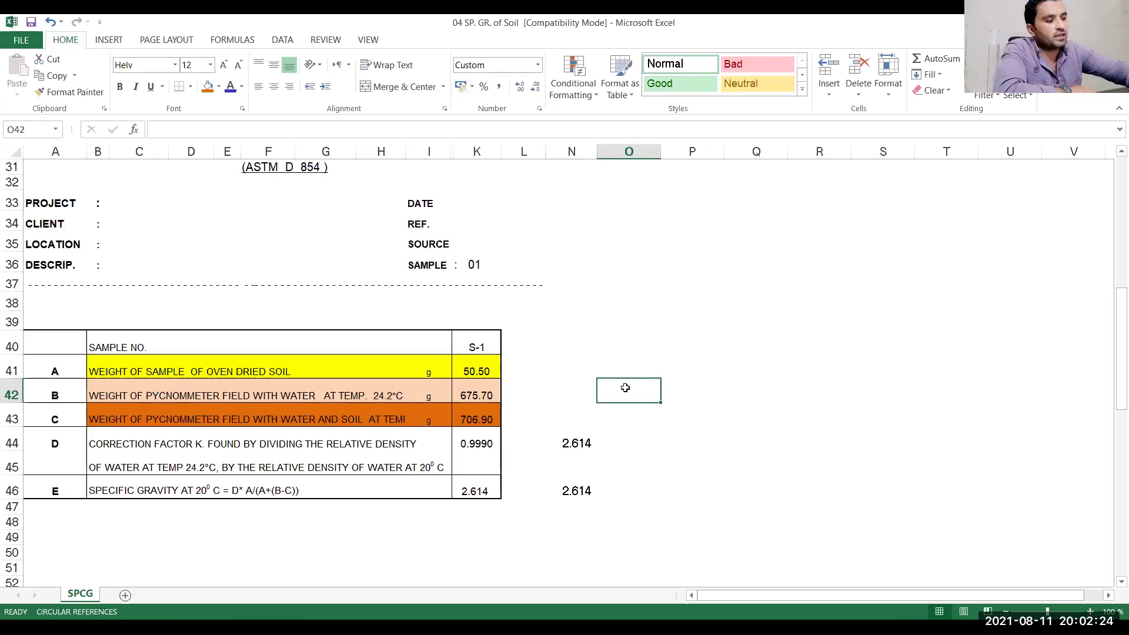
text(=)
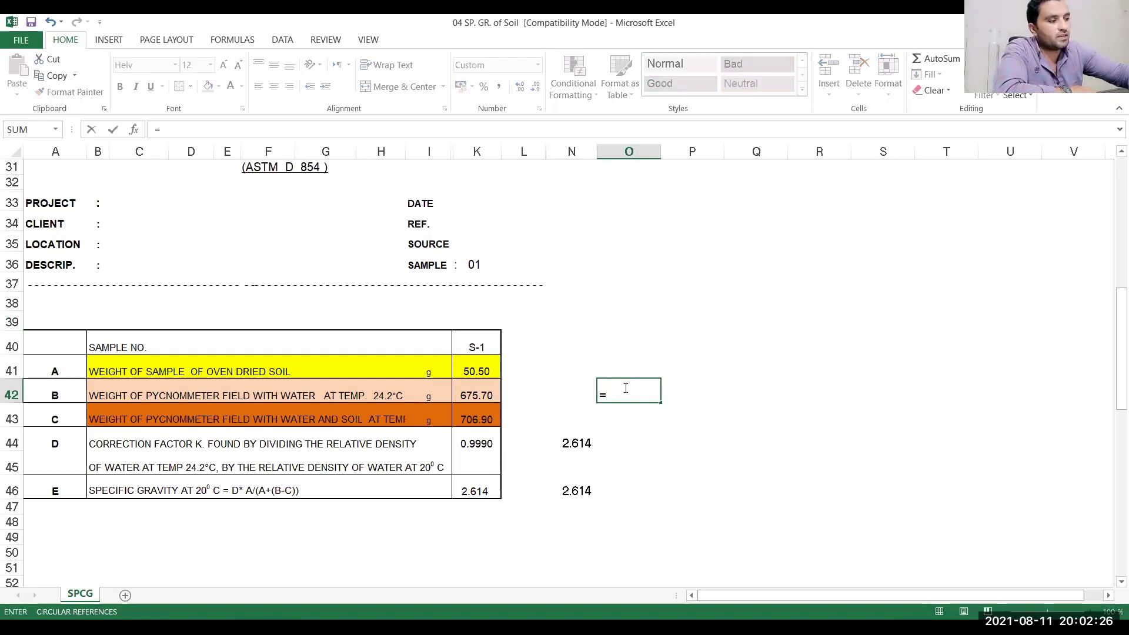
click(479, 371)
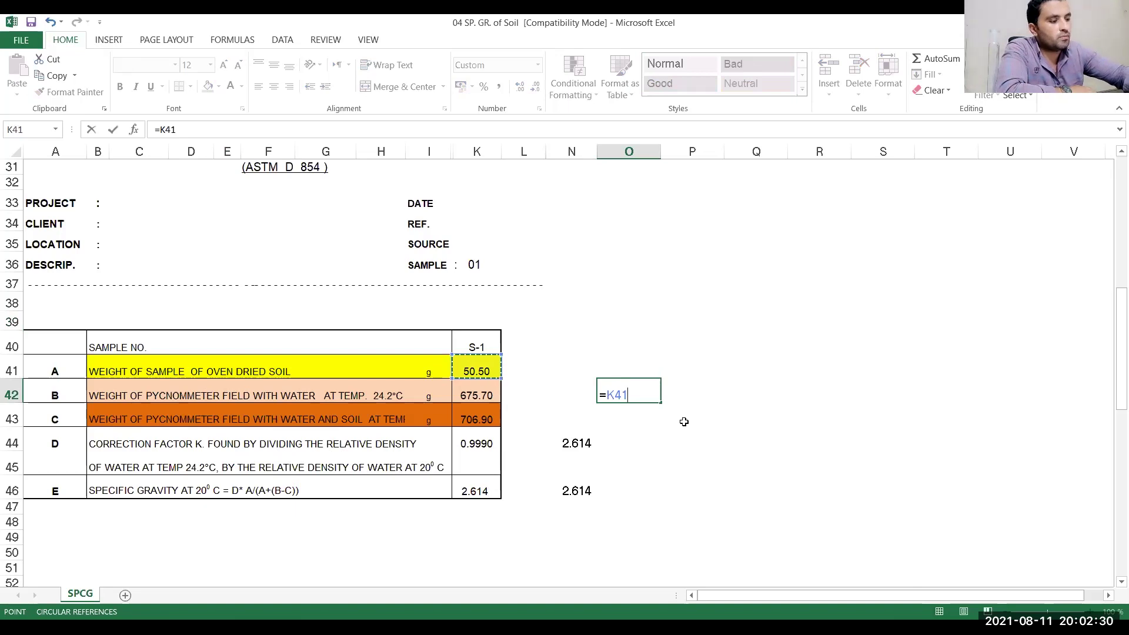
text(/)
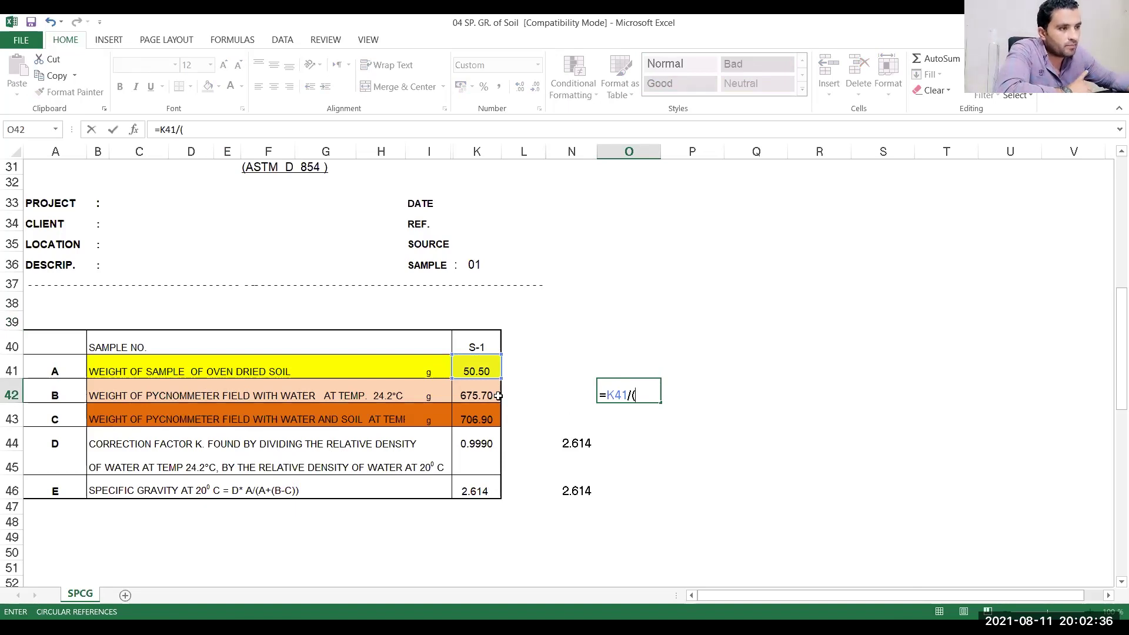
text(()
click(480, 392)
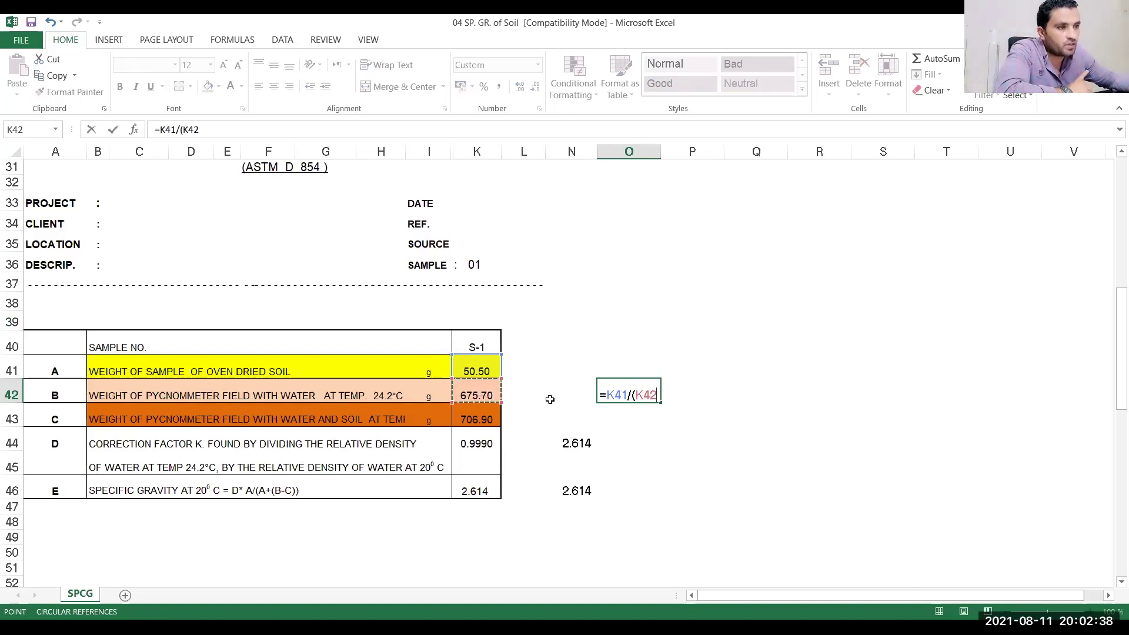
text(-()
click(487, 416)
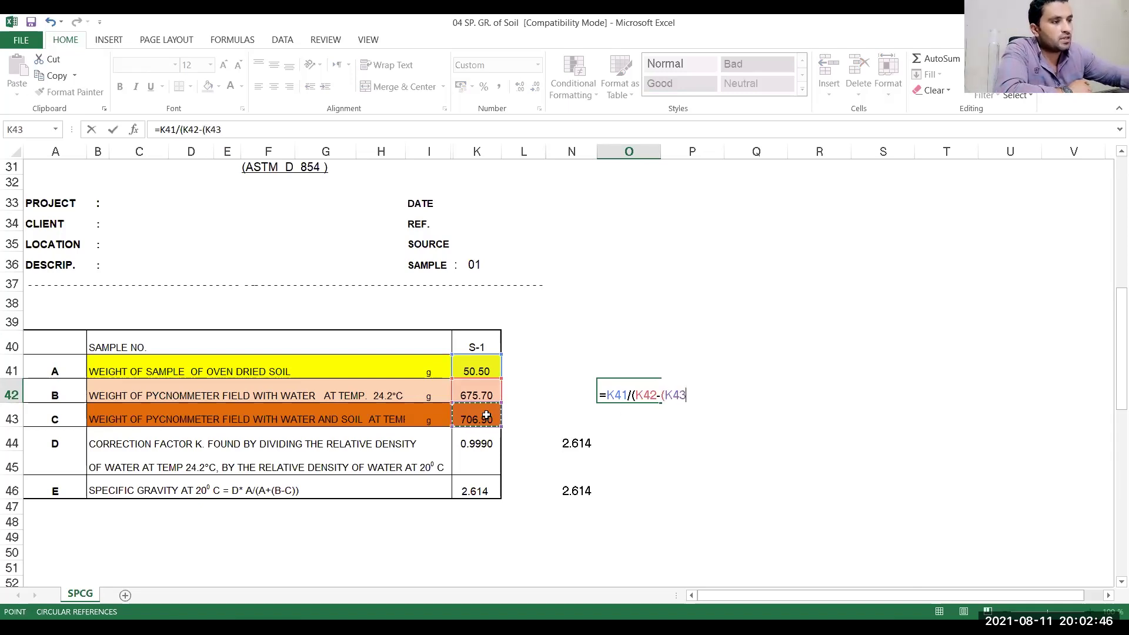
text(-)
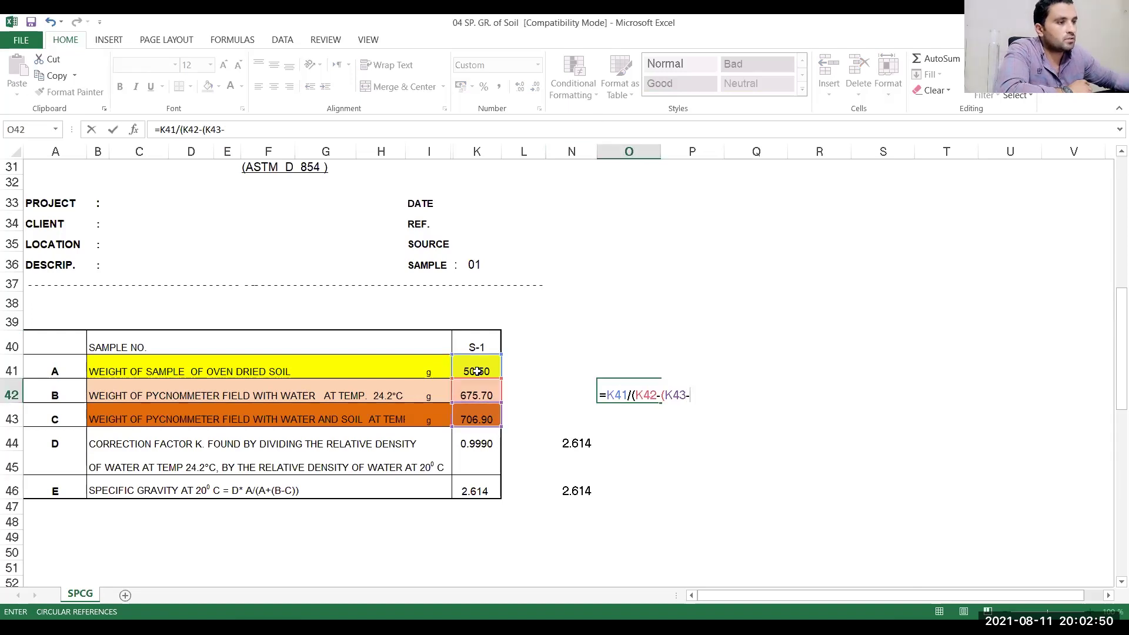
click(476, 371)
text()))
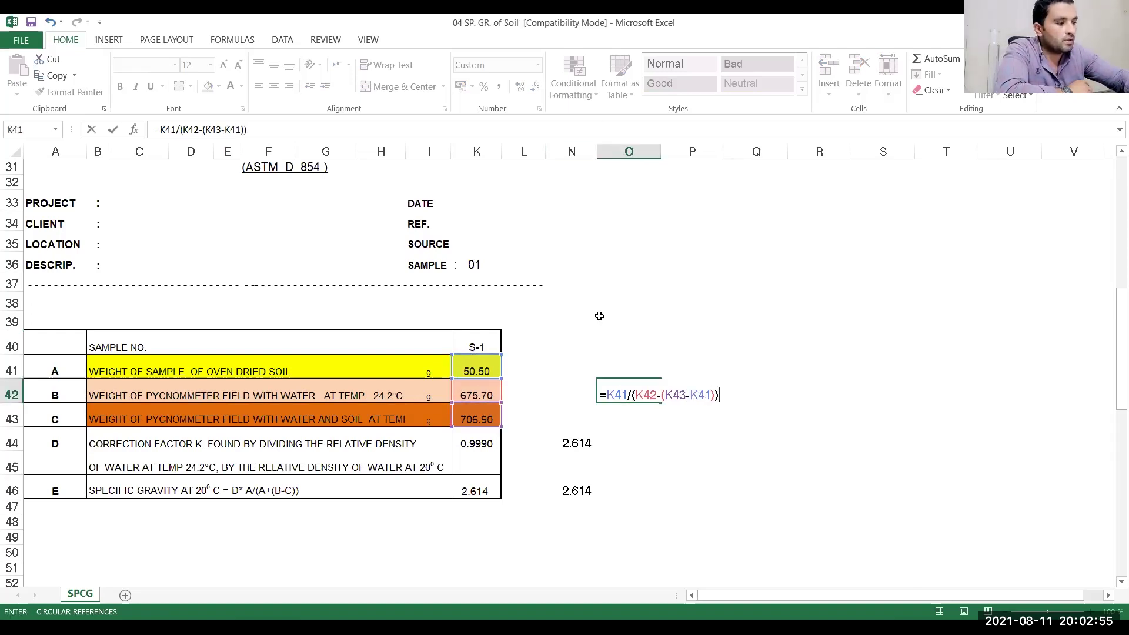
key(ctrl+Return)
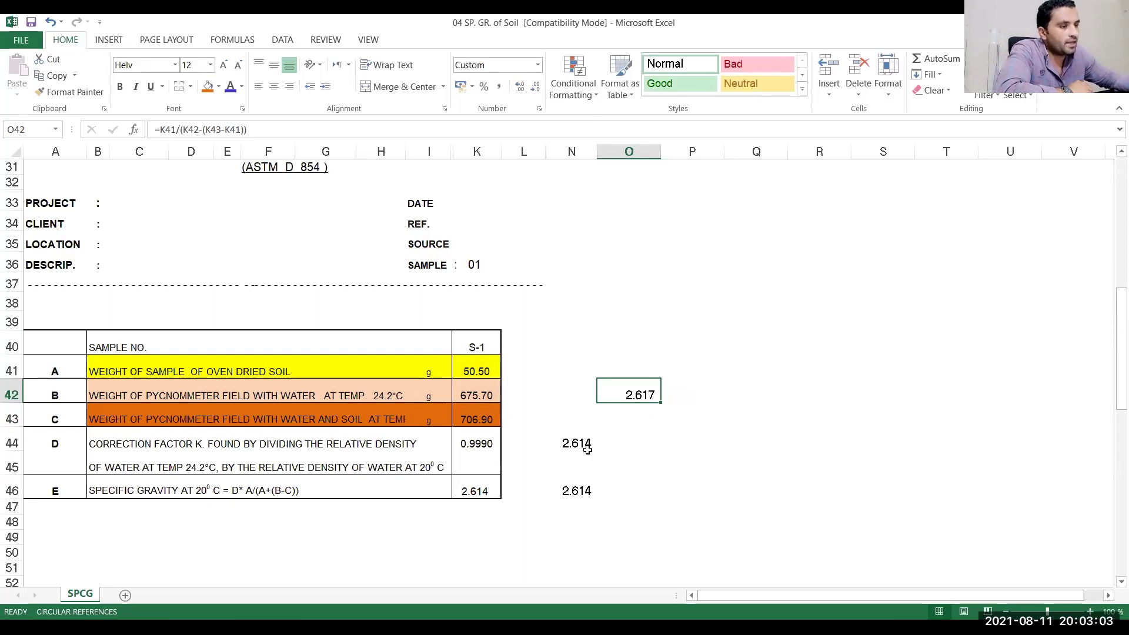
Step: Multiply by the correction factor in the O42 formula, making it =K41*K44/(K42-(K43-K41))
double_click(635, 395)
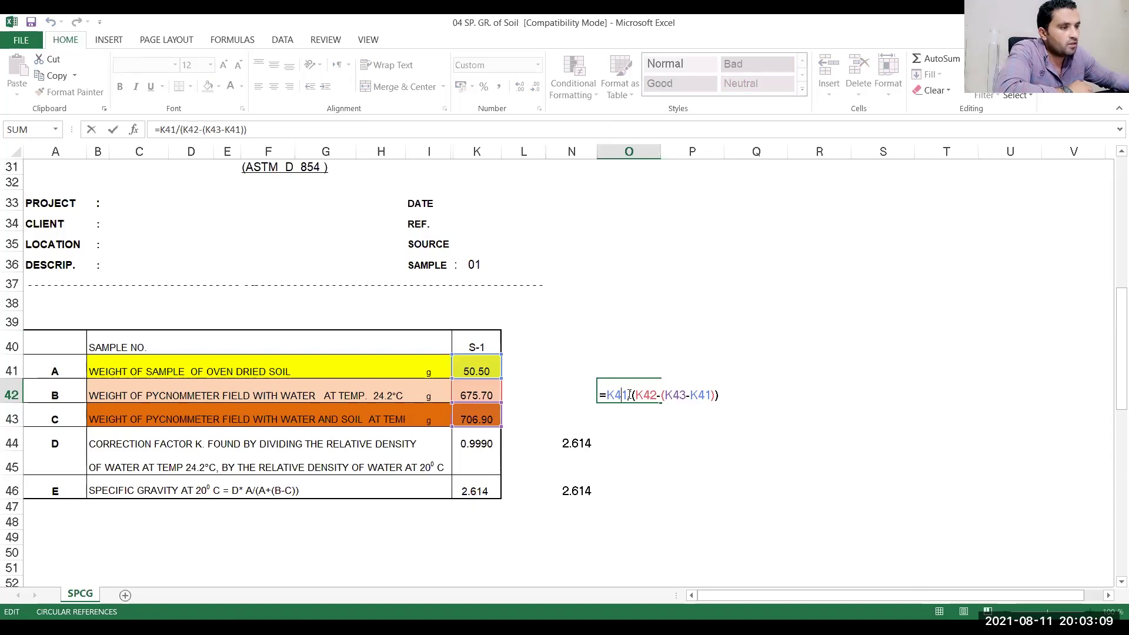
text(*)
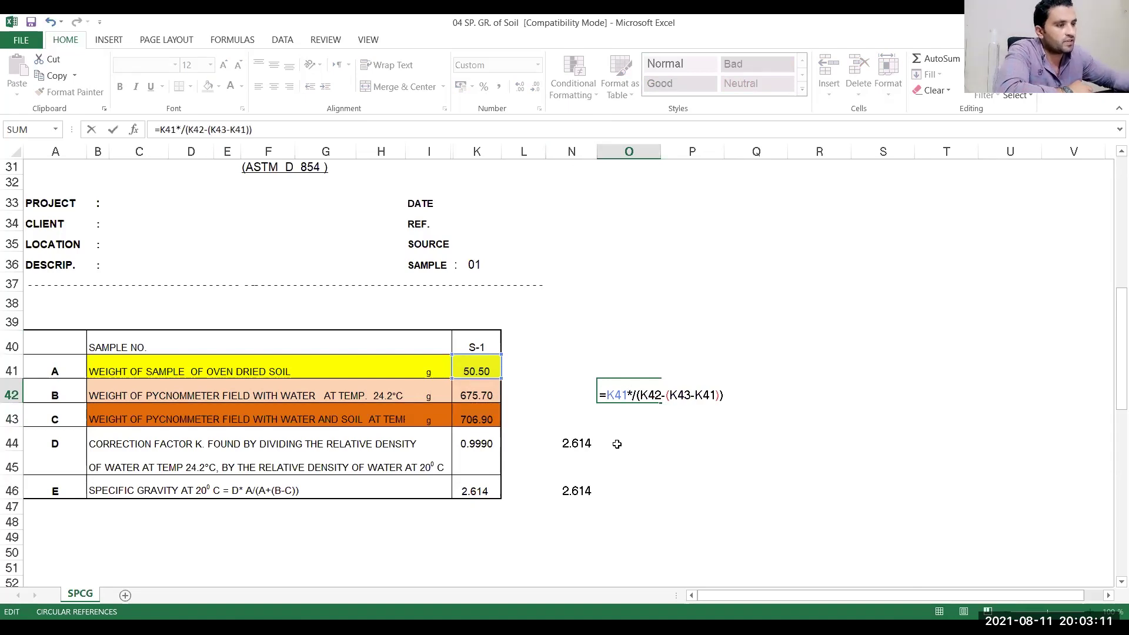
click(490, 448)
key(Return)
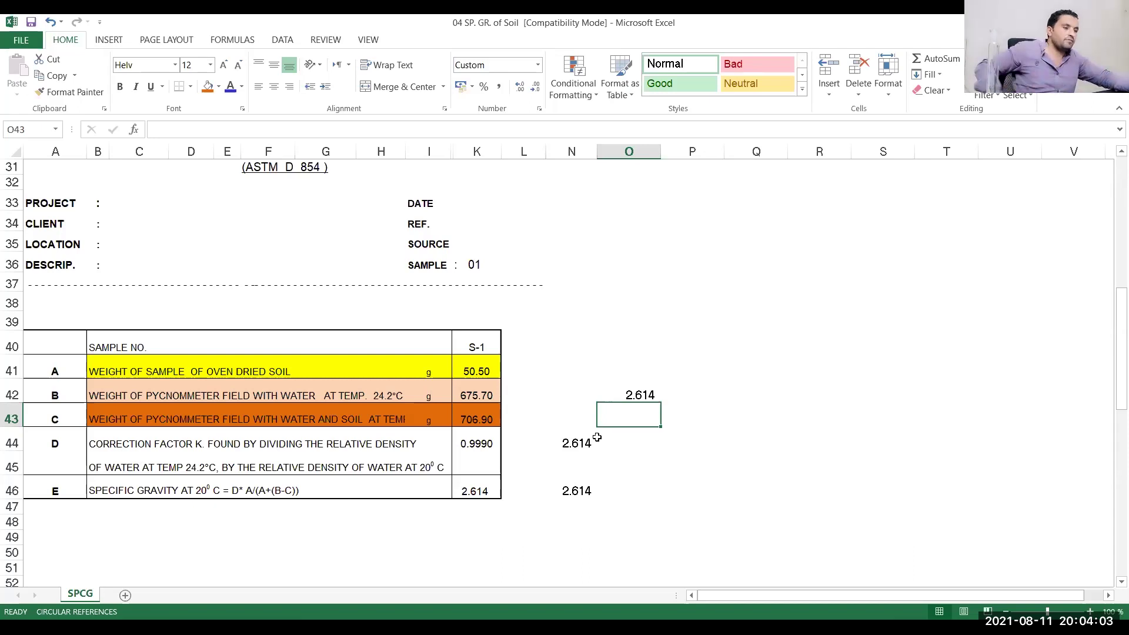
Step: Reduce the number format of cell O42 to two decimals and restore it to three decimals
click(633, 397)
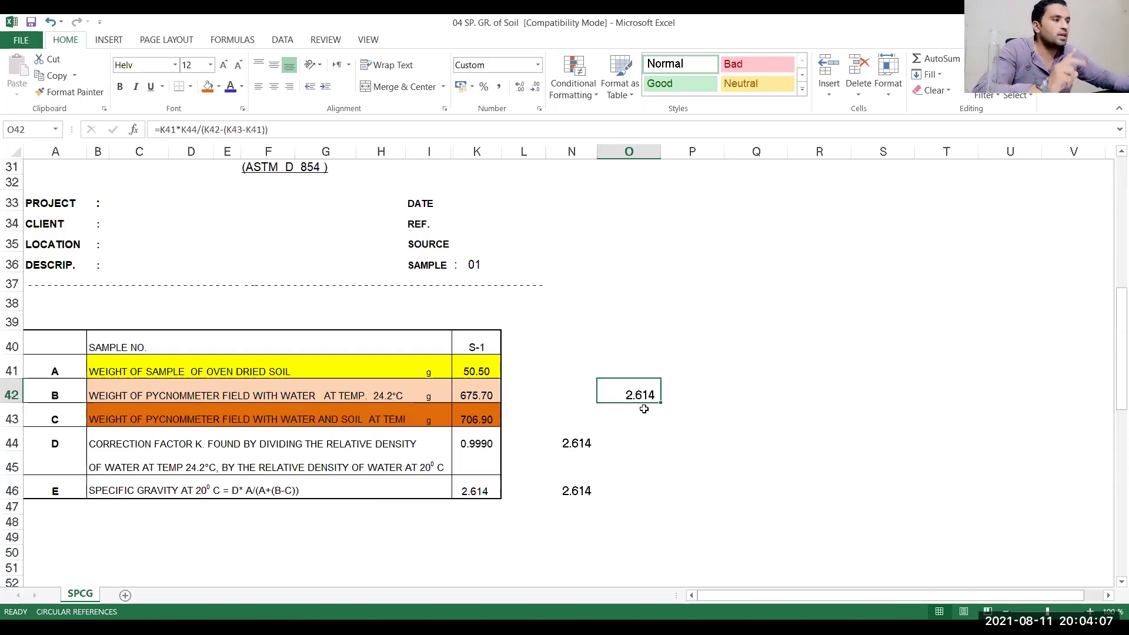
click(535, 88)
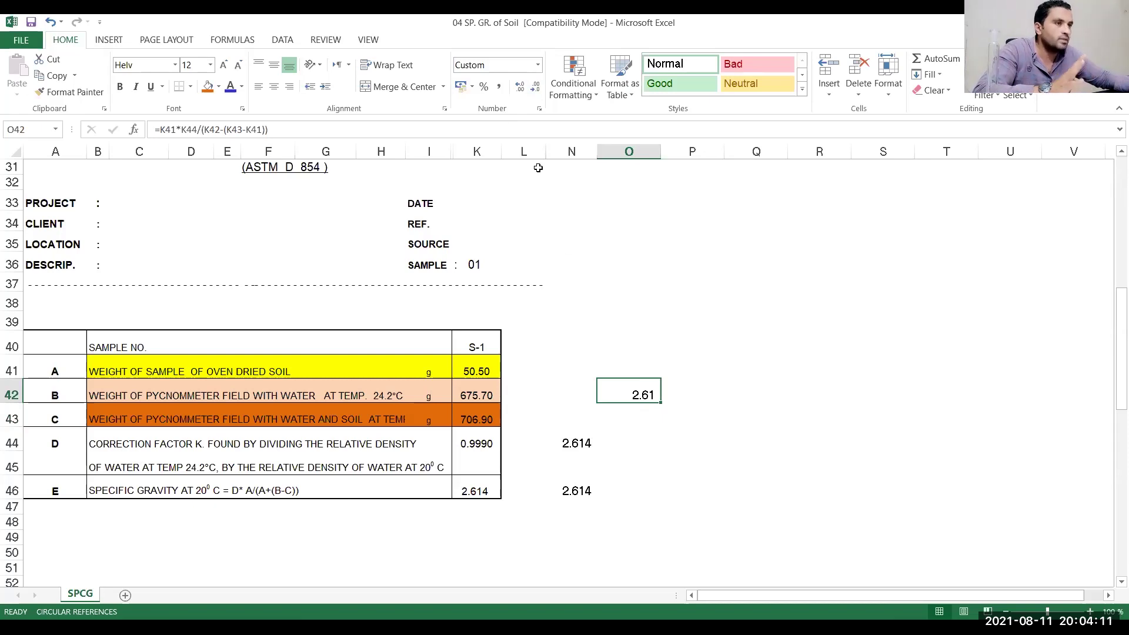
click(519, 88)
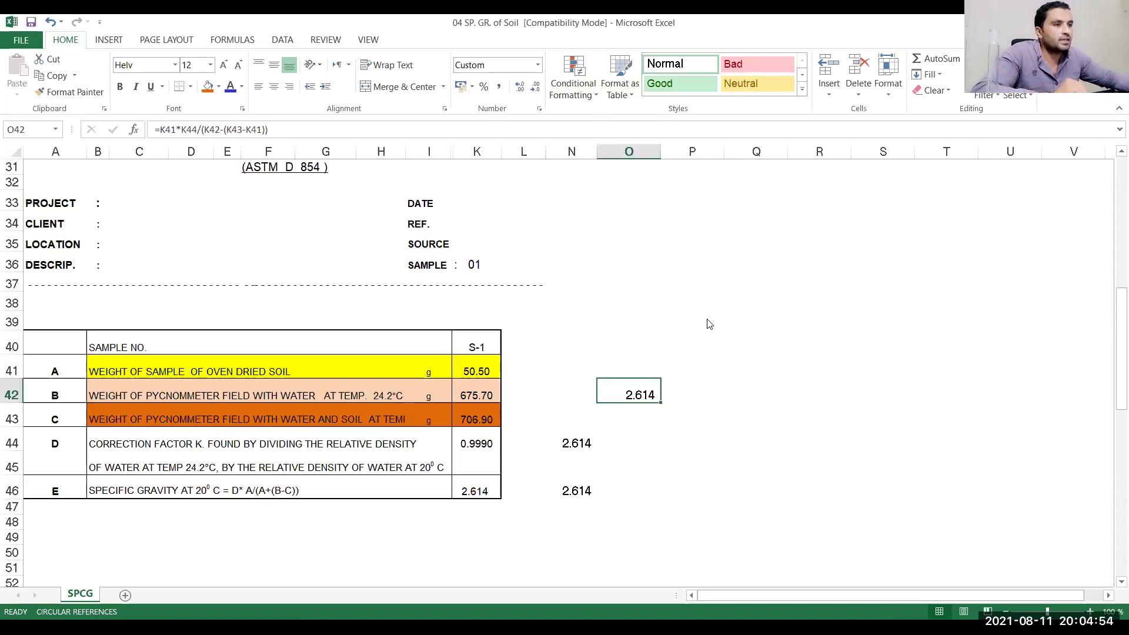
Step: Sketch a red flask with a dotted water level, a plus sign and a small soil block in the blank area beside the table
mouse_move(684, 202)
mouse_down()
mouse_move(716, 281)
mouse_move(670, 199)
mouse_up()
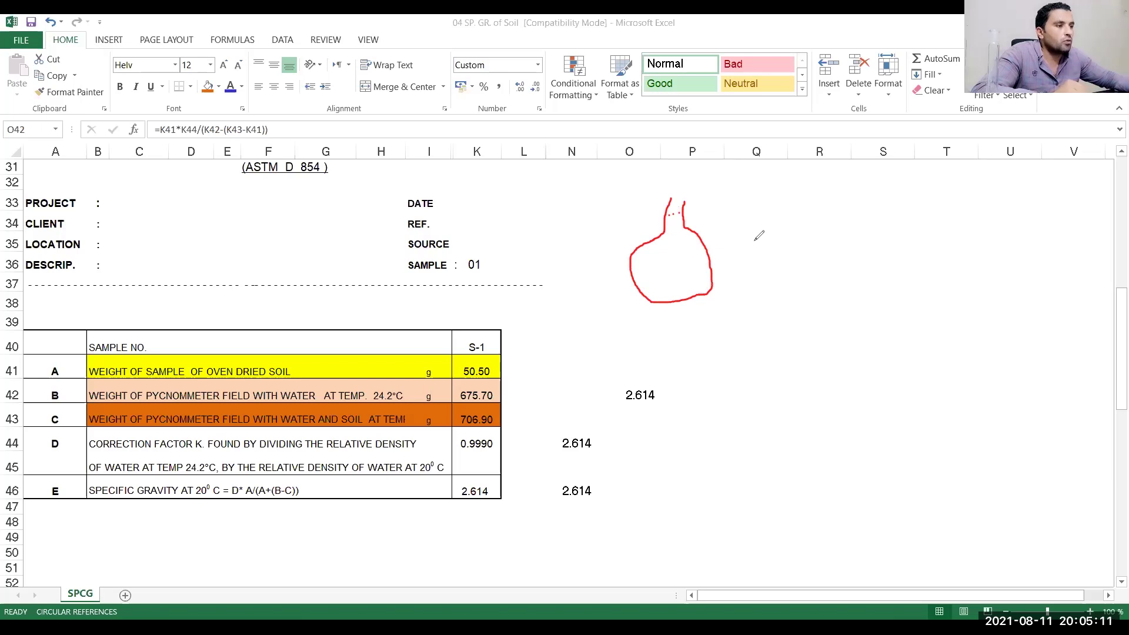
mouse_move(759, 239)
mouse_down()
mouse_move(782, 252)
mouse_move(753, 254)
mouse_move(764, 240)
mouse_up()
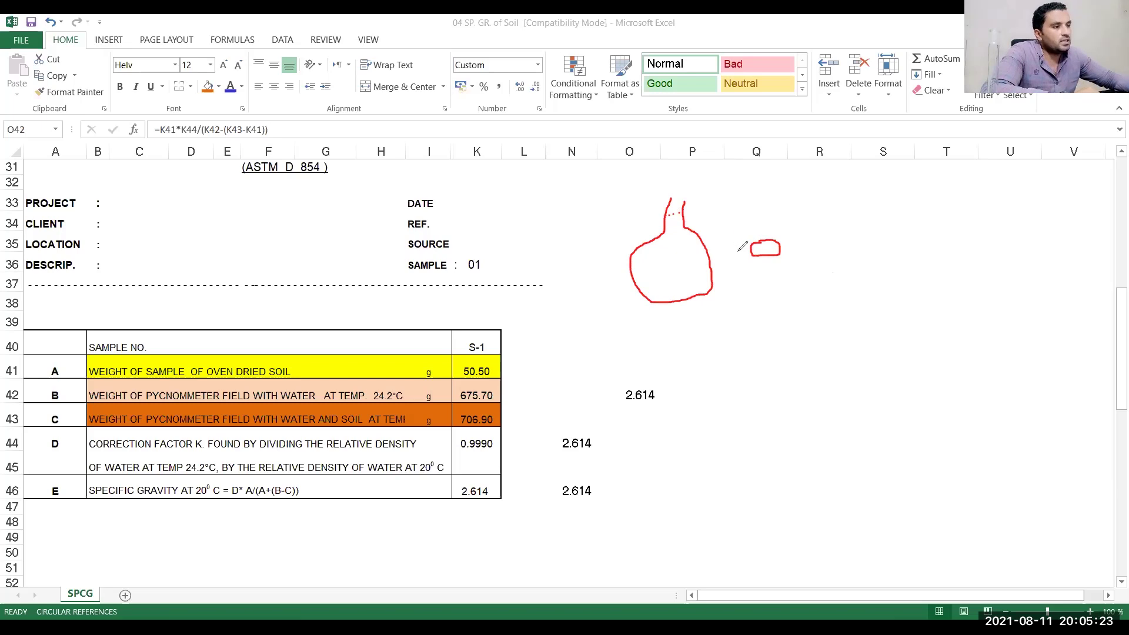
mouse_move(726, 256)
mouse_down()
mouse_move(740, 251)
mouse_move(732, 262)
mouse_up()
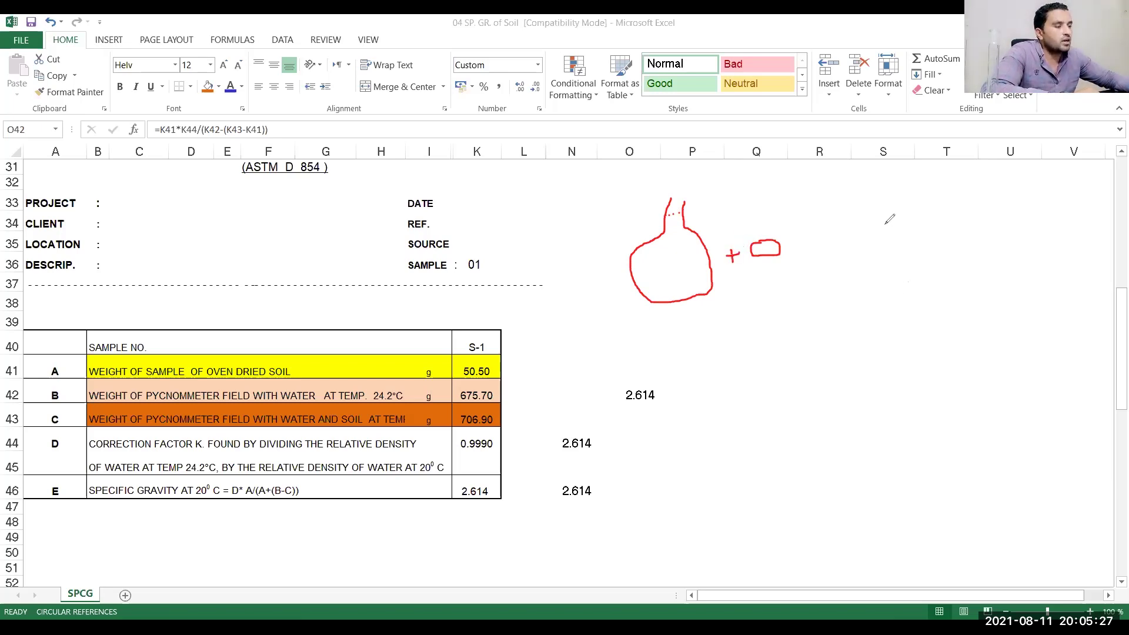
Step: Sketch a second, smaller flask beside the first, with a dotted water level in its neck and a soil block inside
mouse_move(894, 207)
mouse_down()
mouse_move(916, 275)
mouse_move(883, 204)
mouse_up()
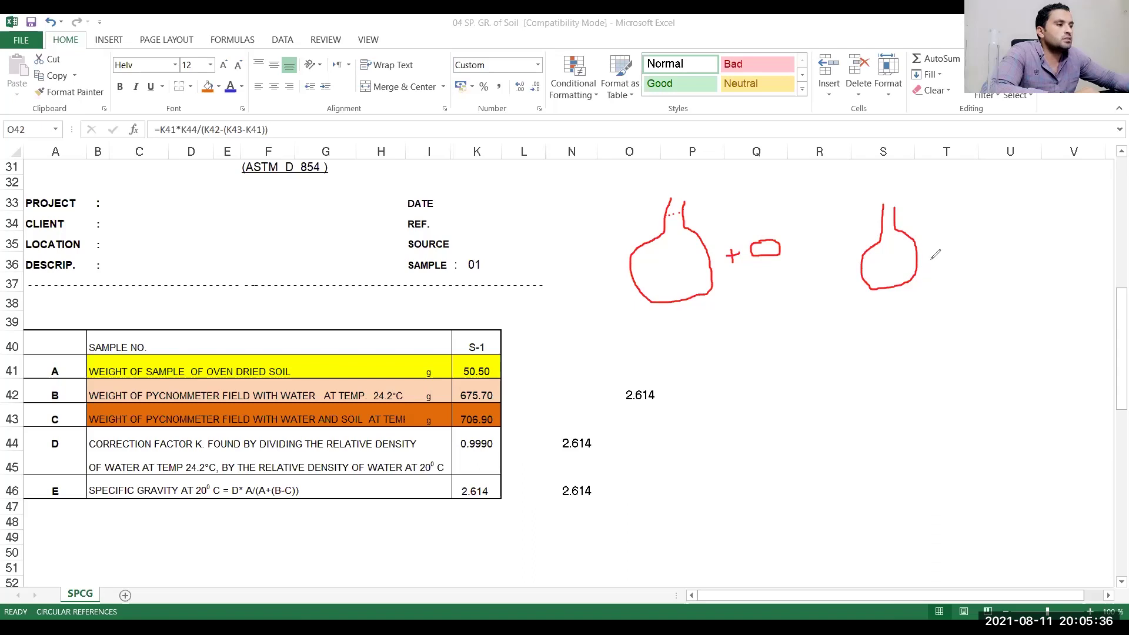
click(885, 217)
click(889, 217)
click(893, 216)
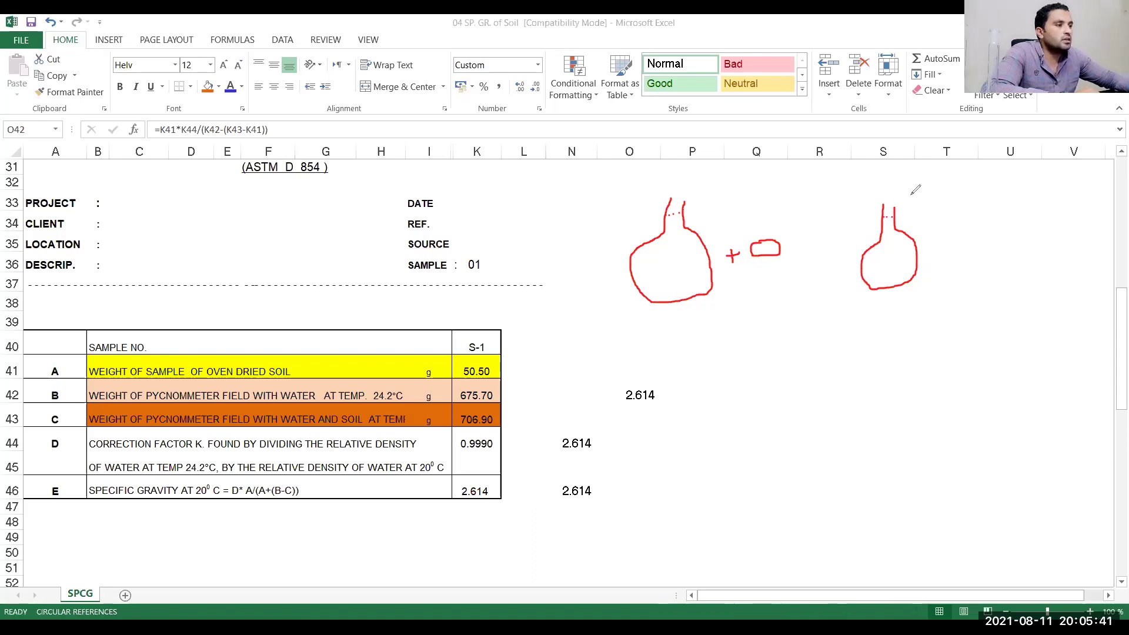
mouse_move(905, 271)
mouse_down()
mouse_move(896, 282)
mouse_move(913, 274)
mouse_up()
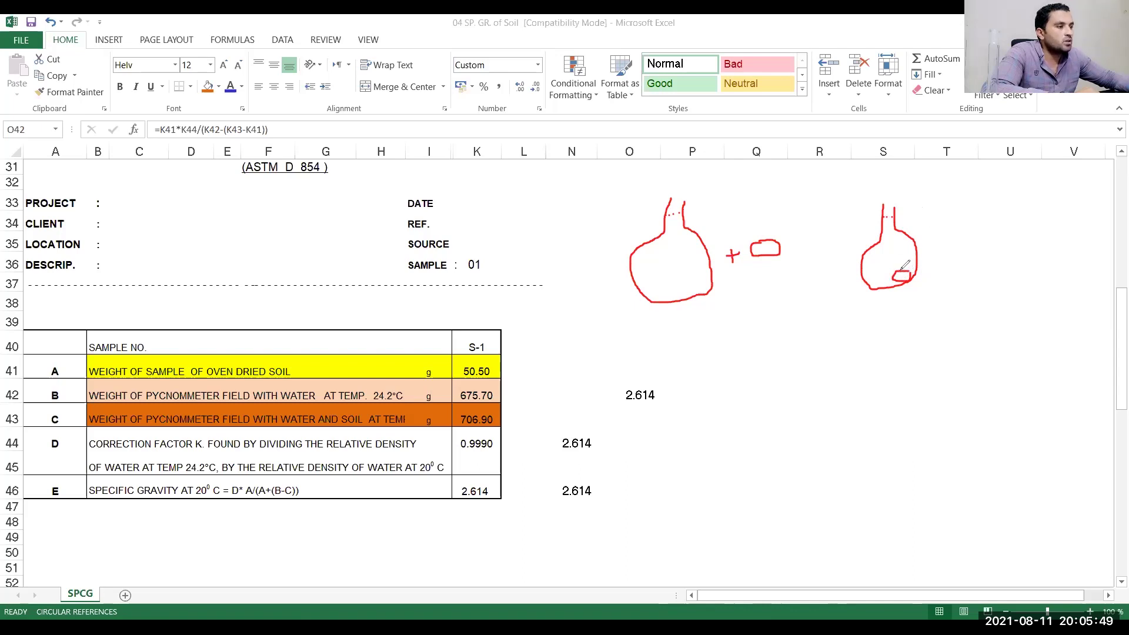
key(w)
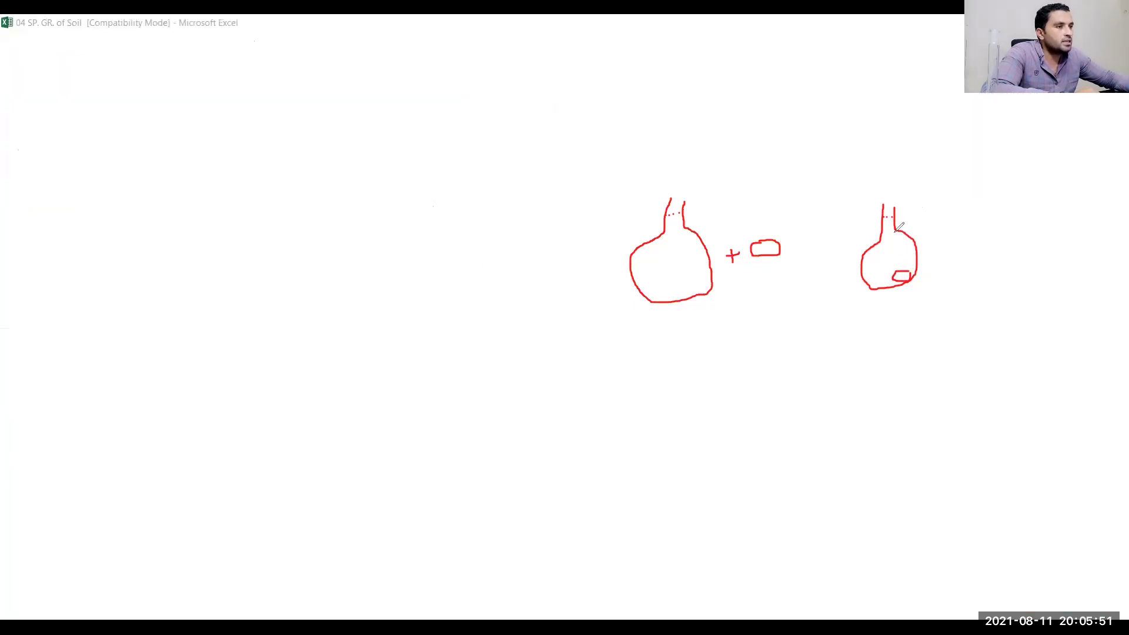
key(w)
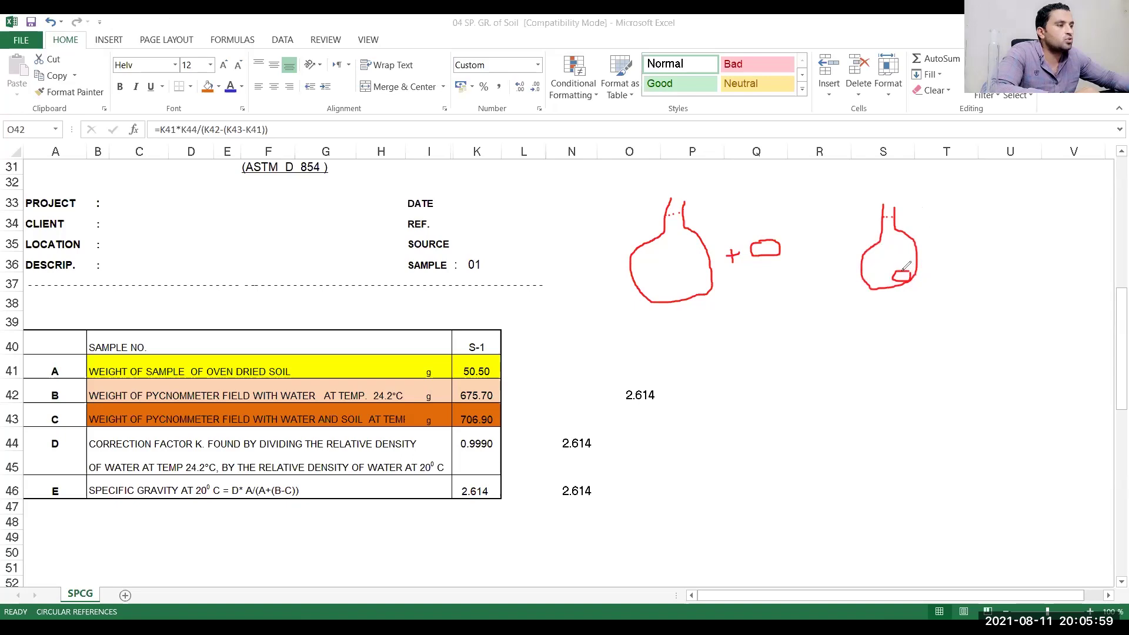
Step: Extend the second flask's neck upward, add a dotted raised water level and trace over the original level line
drag(897, 195, 883, 205)
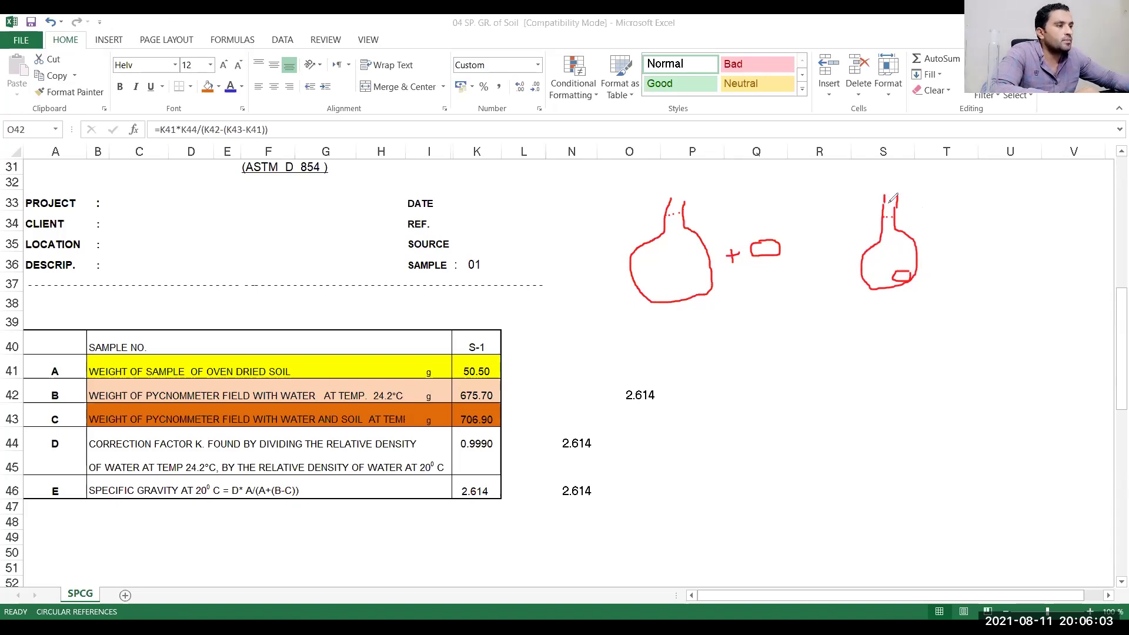
click(895, 198)
click(892, 198)
click(888, 198)
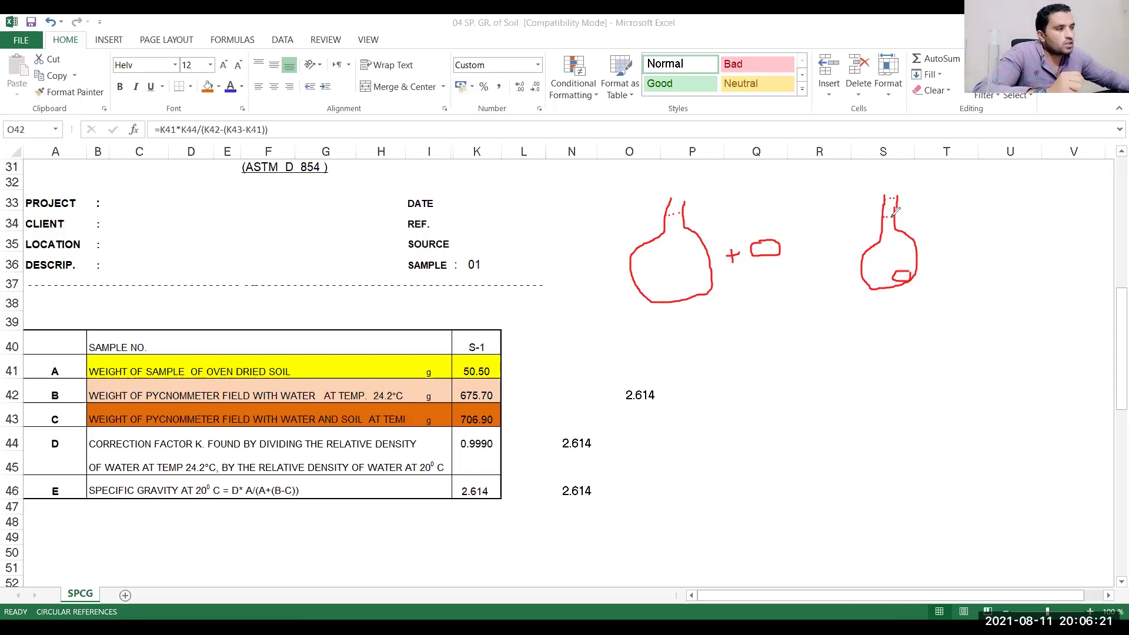
drag(887, 217, 893, 217)
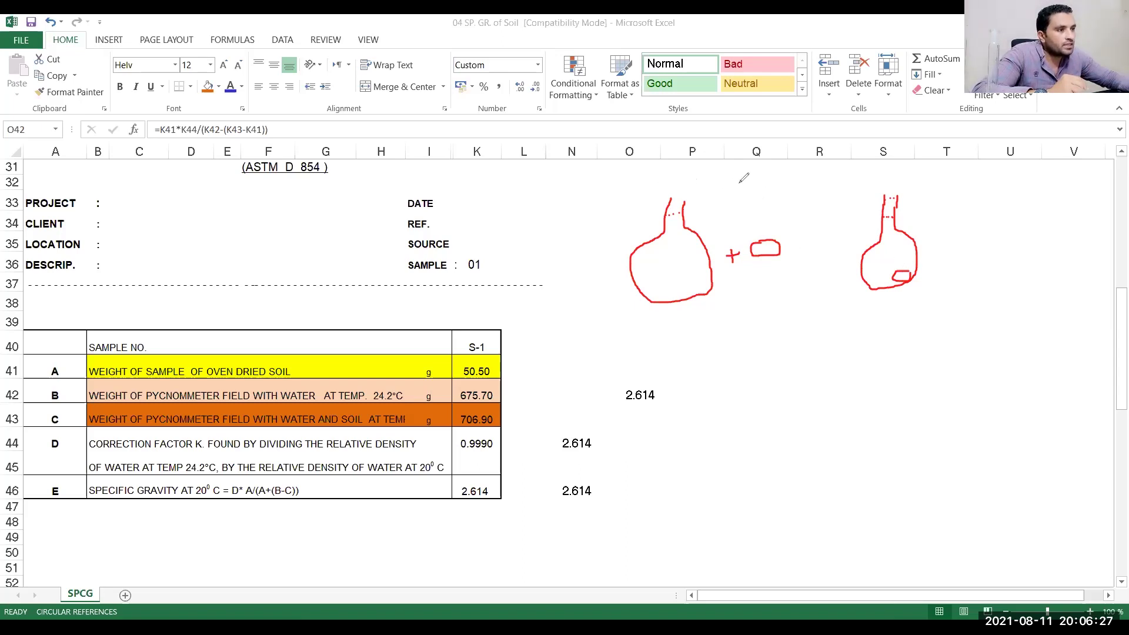
Step: Frame the first flask and its soil block with a red box, and shade the second flask's neck between the two water levels
mouse_move(614, 191)
mouse_down()
mouse_move(796, 183)
mouse_move(798, 301)
mouse_move(605, 316)
mouse_up()
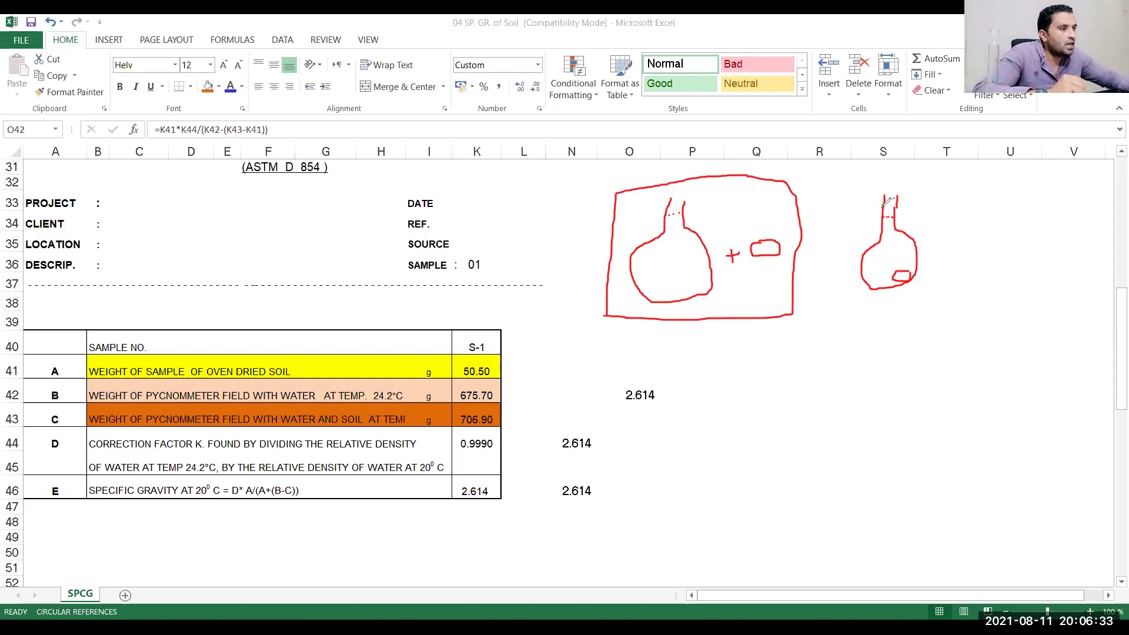
drag(889, 196, 886, 216)
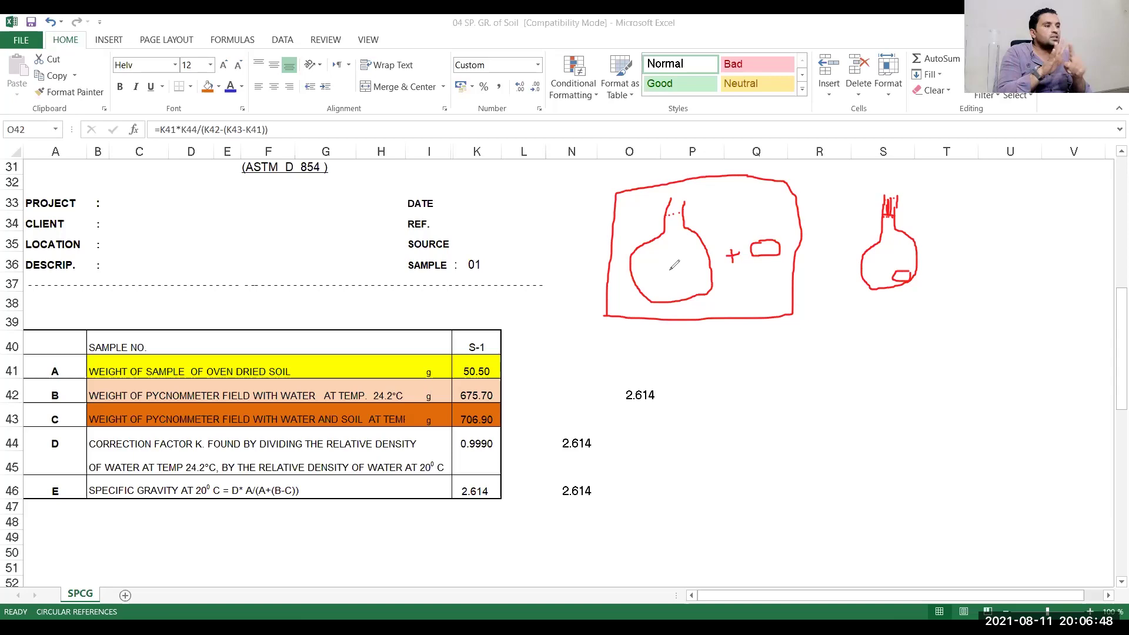
drag(838, 271, 846, 269)
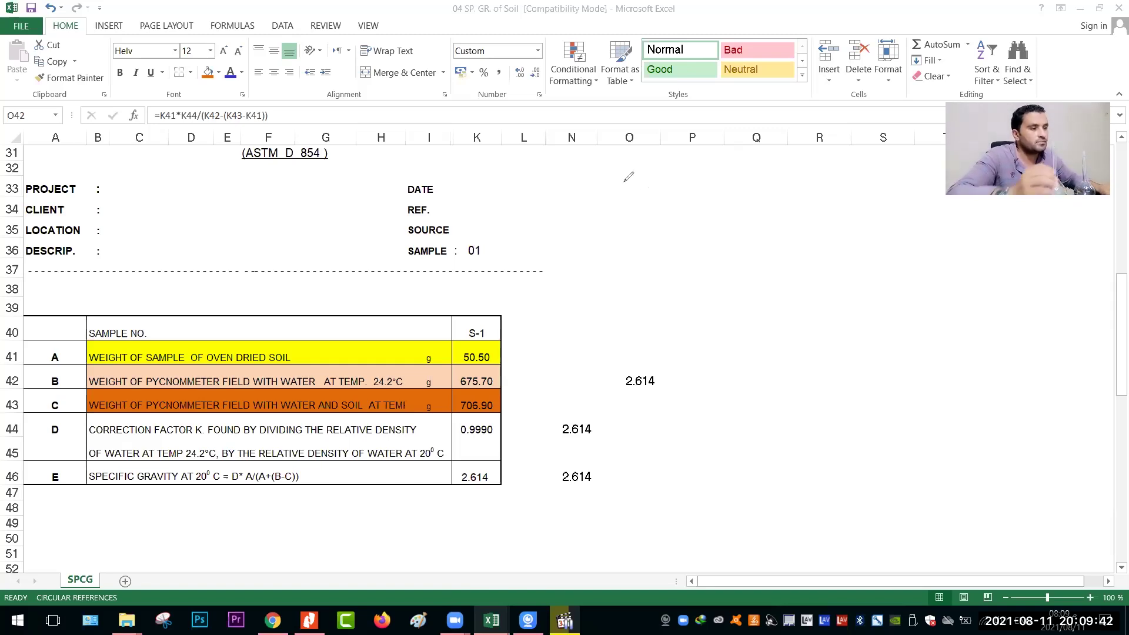
Step: Sketch a new large red flask with a water-level mark, followed by a plus sign and a triangular soil piece
mouse_move(633, 175)
mouse_down()
mouse_move(680, 249)
mouse_move(642, 308)
mouse_up()
mouse_move(590, 269)
mouse_down()
mouse_move(627, 172)
mouse_move(627, 187)
mouse_up()
click(753, 252)
mouse_move(728, 248)
mouse_down()
mouse_move(732, 279)
mouse_move(753, 251)
mouse_move(704, 272)
mouse_up()
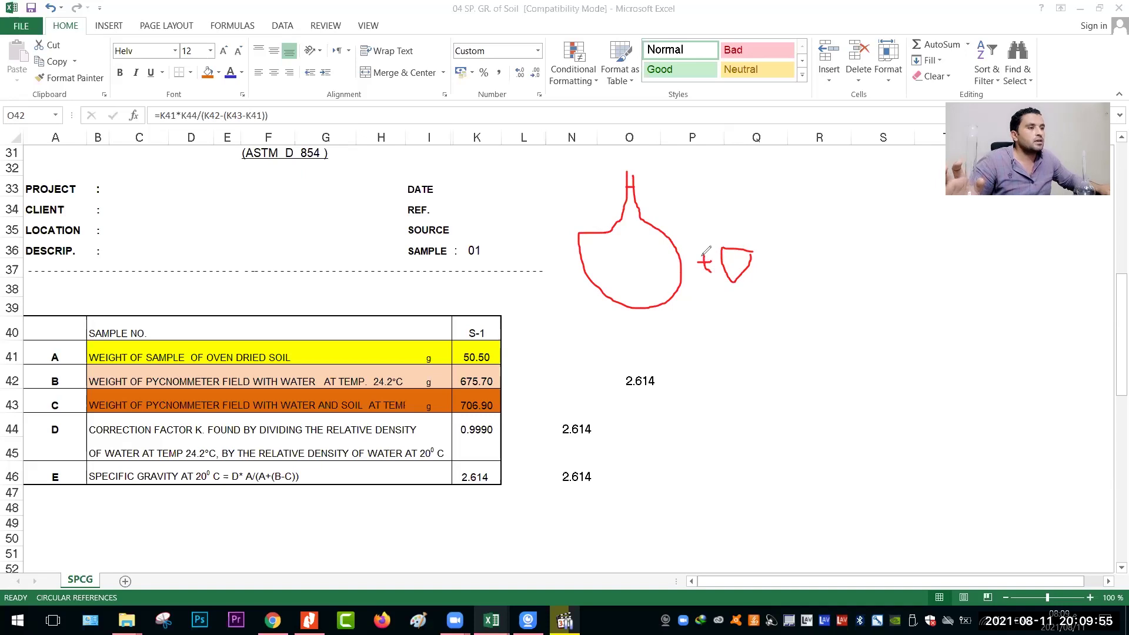
Step: Label the large flask 500 and the soil piece 100, and sketch a smaller flask with a water-level mark, labelled 50
drag(650, 188, 734, 225)
drag(746, 224, 744, 226)
mouse_move(882, 206)
mouse_down()
mouse_move(920, 244)
mouse_move(892, 291)
mouse_move(872, 206)
mouse_move(880, 190)
mouse_move(869, 205)
mouse_move(934, 237)
mouse_up()
click(874, 197)
drag(929, 215, 949, 216)
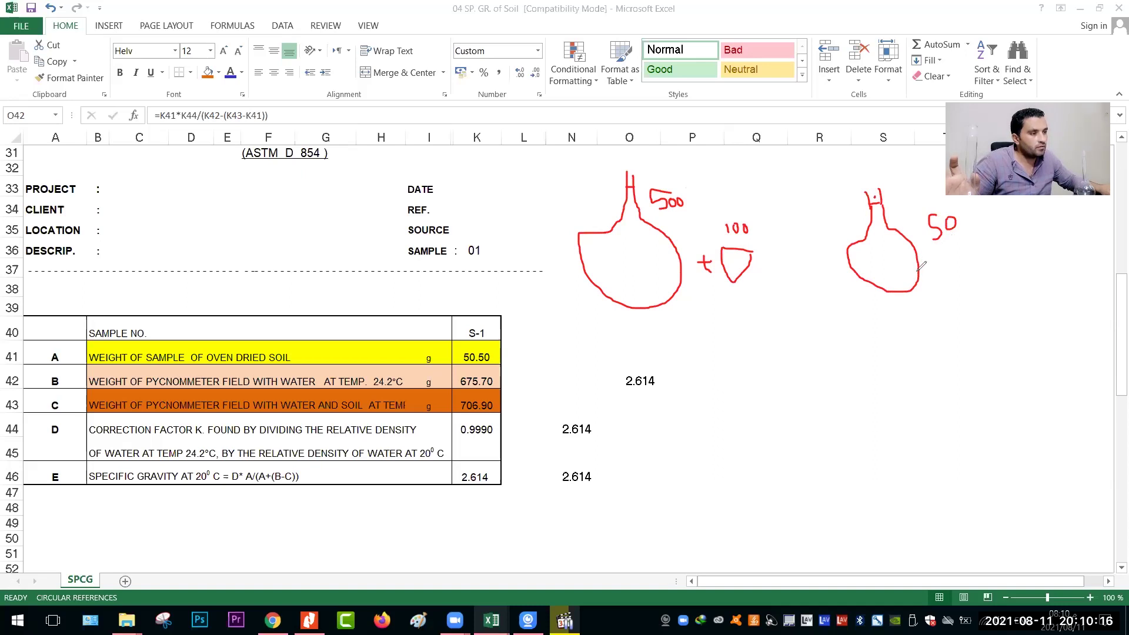
Step: Outline and dot a soil layer at the bottom of the smaller flask, and amend its label to 520
drag(918, 268, 880, 286)
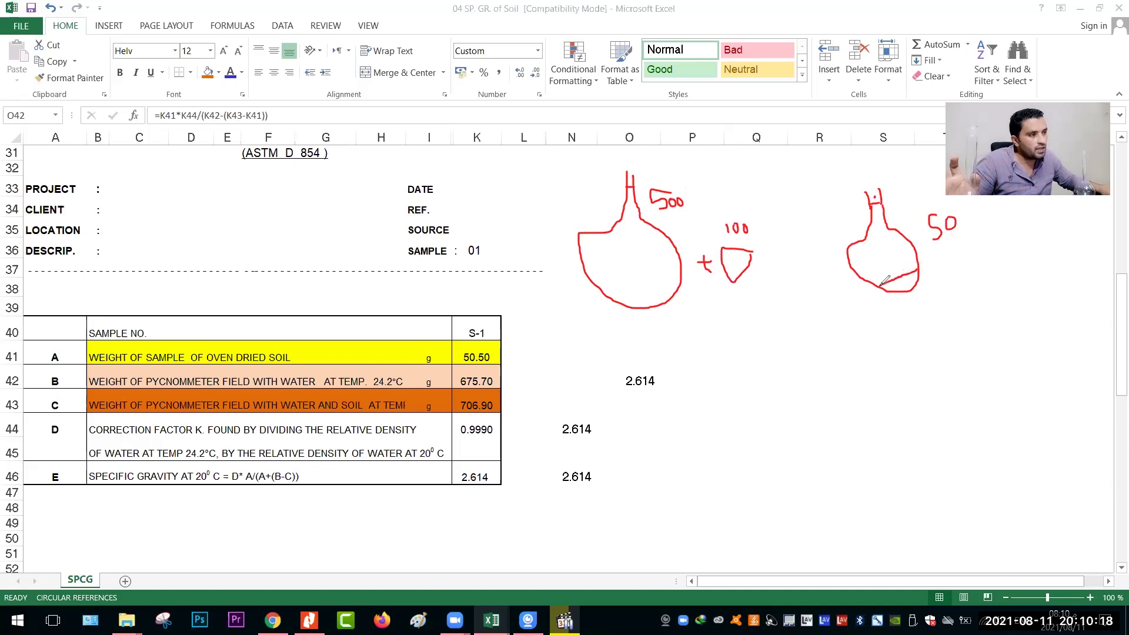
click(909, 280)
click(900, 286)
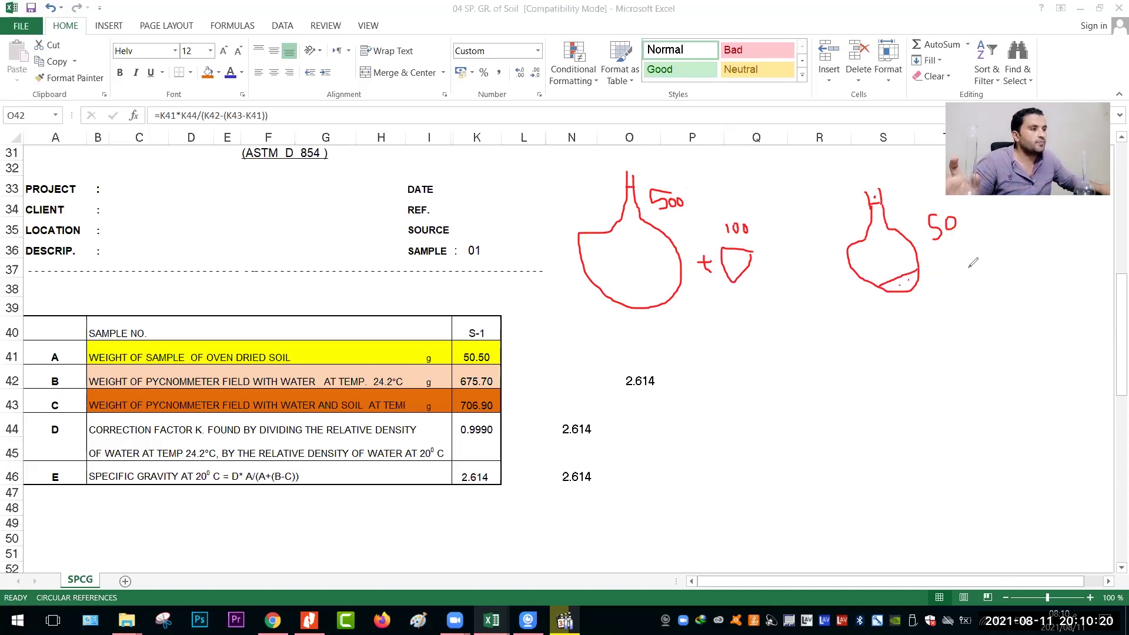
click(949, 210)
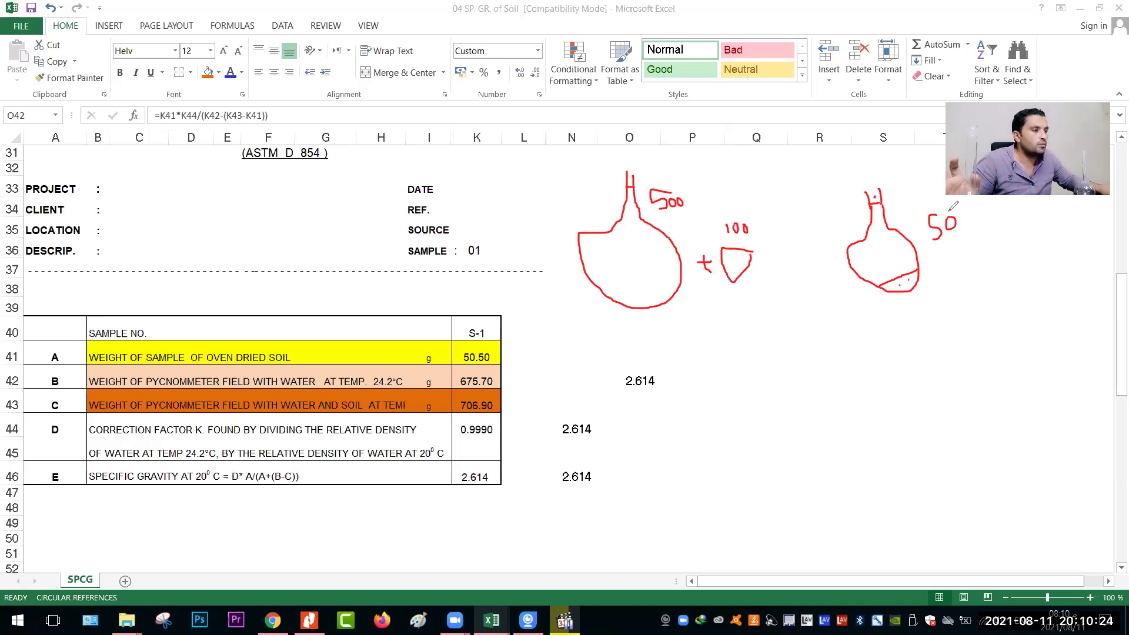
mouse_move(953, 209)
mouse_down()
mouse_move(971, 234)
mouse_move(976, 213)
mouse_up()
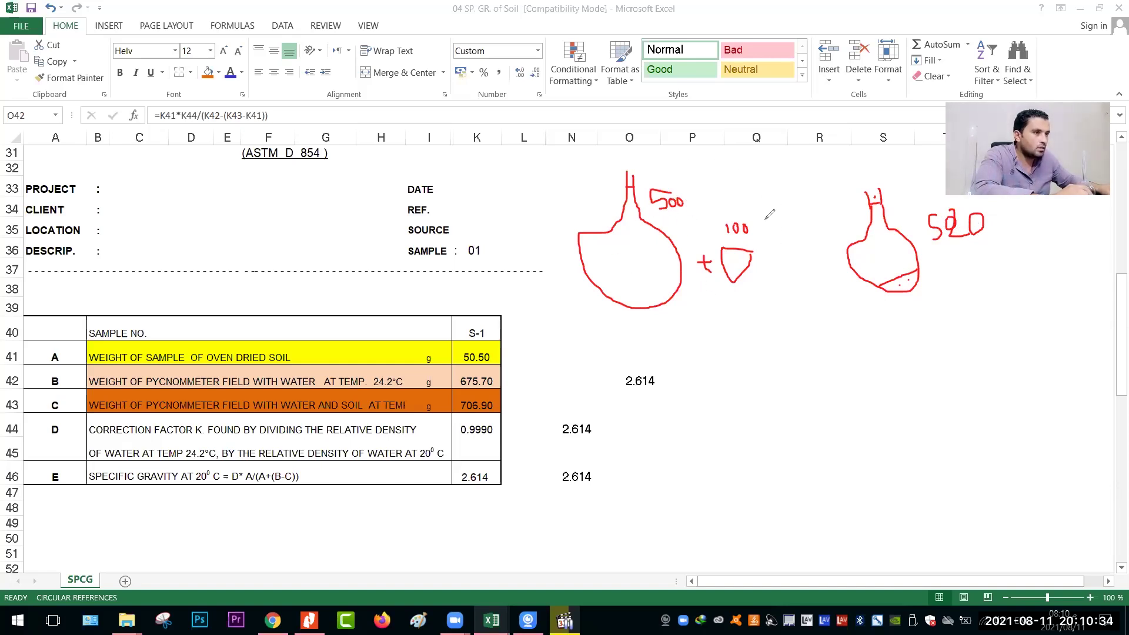
Step: Write 600 under the large flask and soil piece, bracket the pair, and put a minus sign before the smaller flask
mouse_move(703, 313)
mouse_down()
mouse_move(702, 340)
mouse_move(720, 323)
mouse_up()
drag(735, 321, 734, 322)
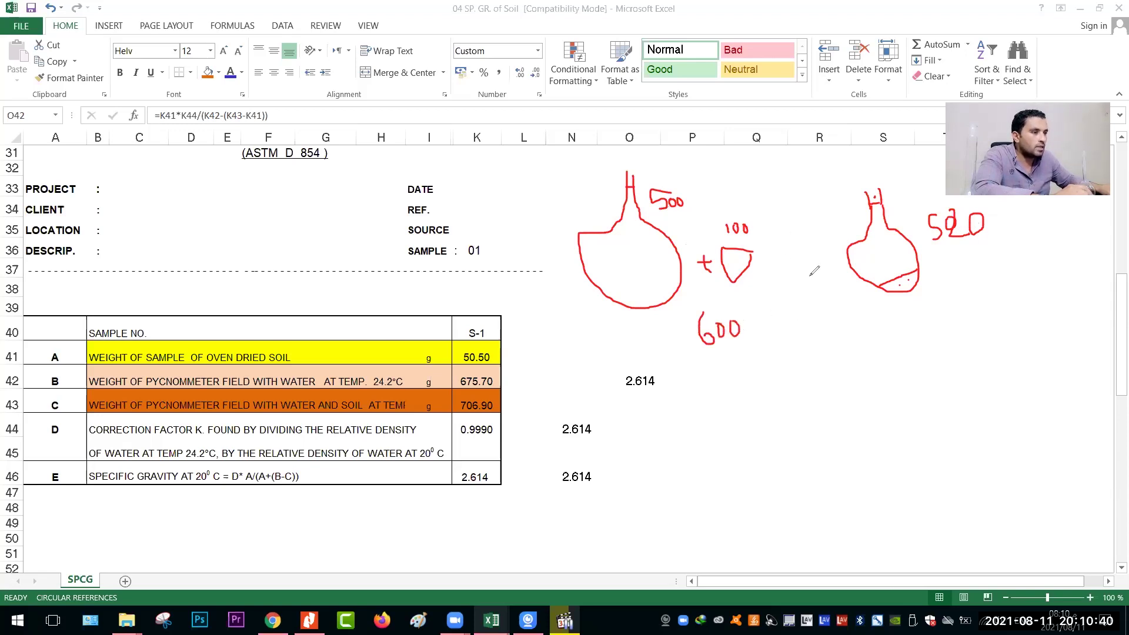
drag(813, 267, 789, 270)
drag(744, 192, 761, 288)
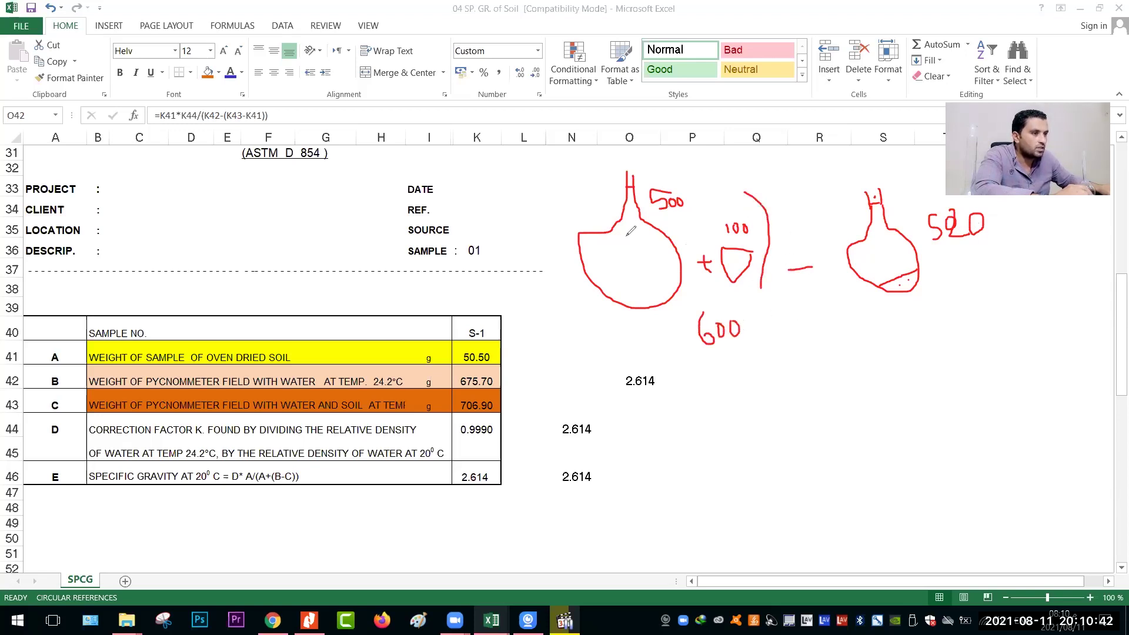
drag(569, 198, 588, 321)
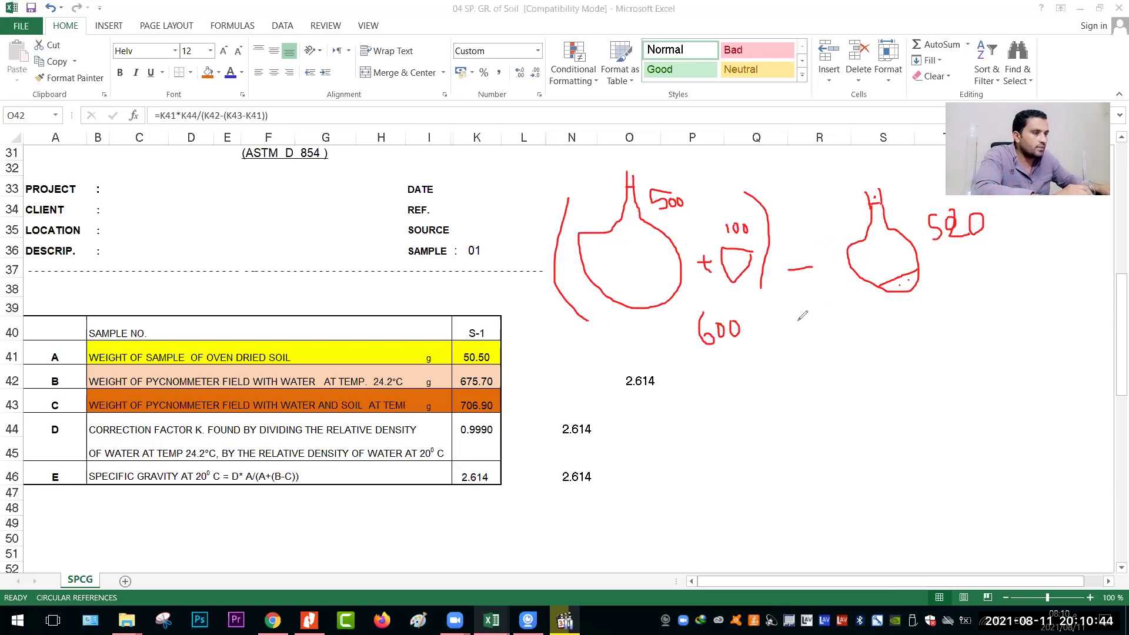
mouse_move(869, 310)
mouse_down()
mouse_move(863, 334)
mouse_move(869, 311)
mouse_move(882, 324)
mouse_up()
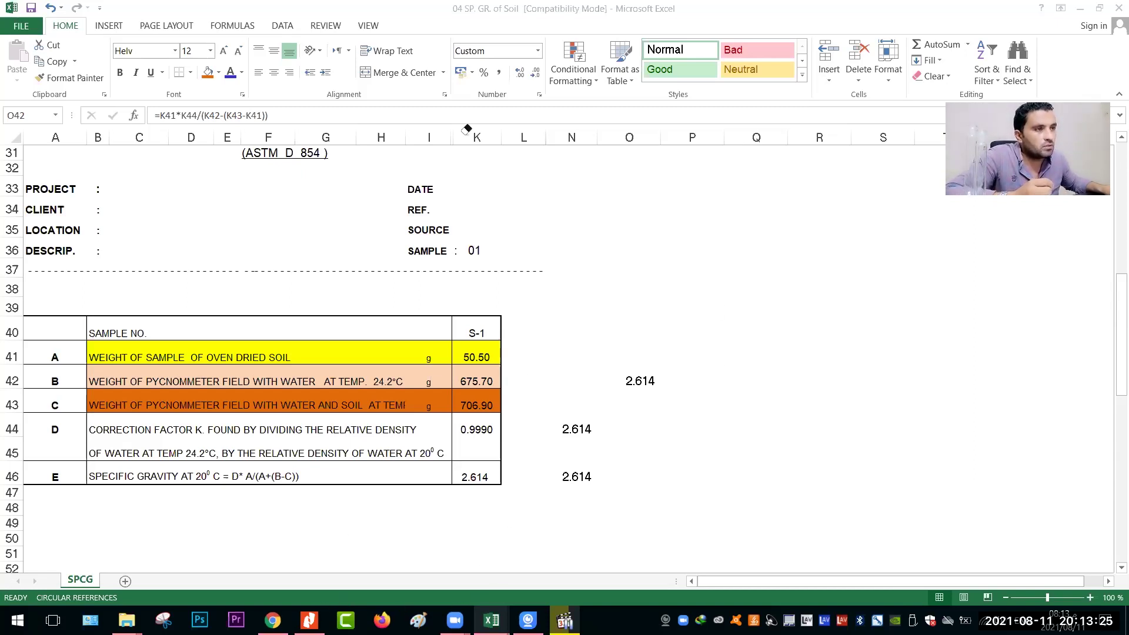
Step: Switch to Nitro Pro, review the D854 specific gravity formula, and bring up the C127.19 aggregate specific gravity standard
key(alt+Tab)
scroll(590, 133, up, 3)
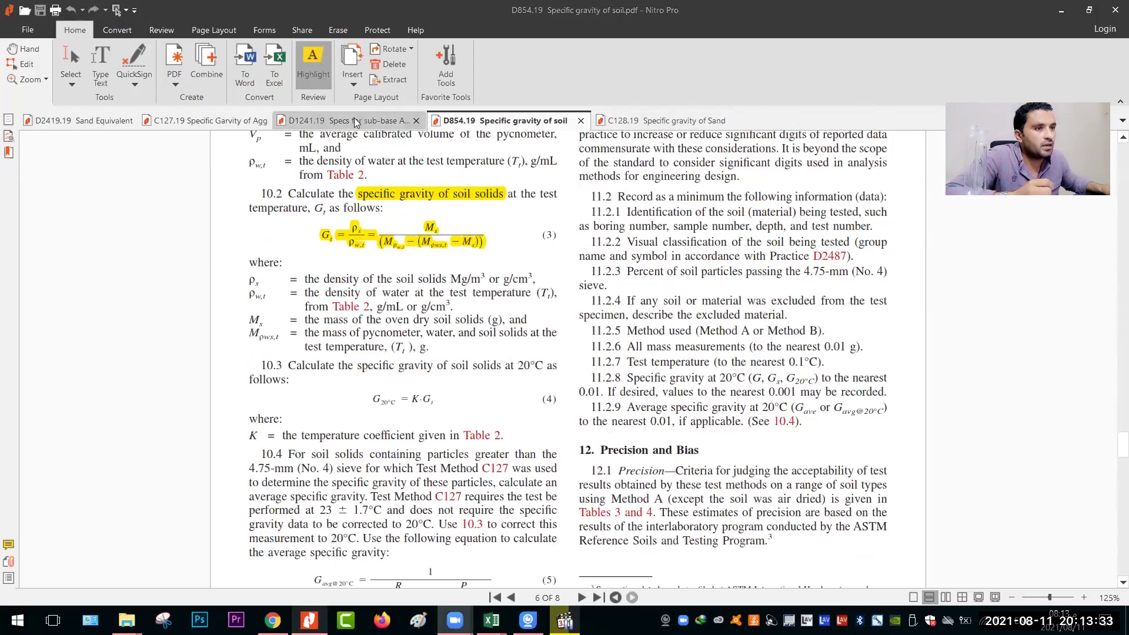
click(220, 122)
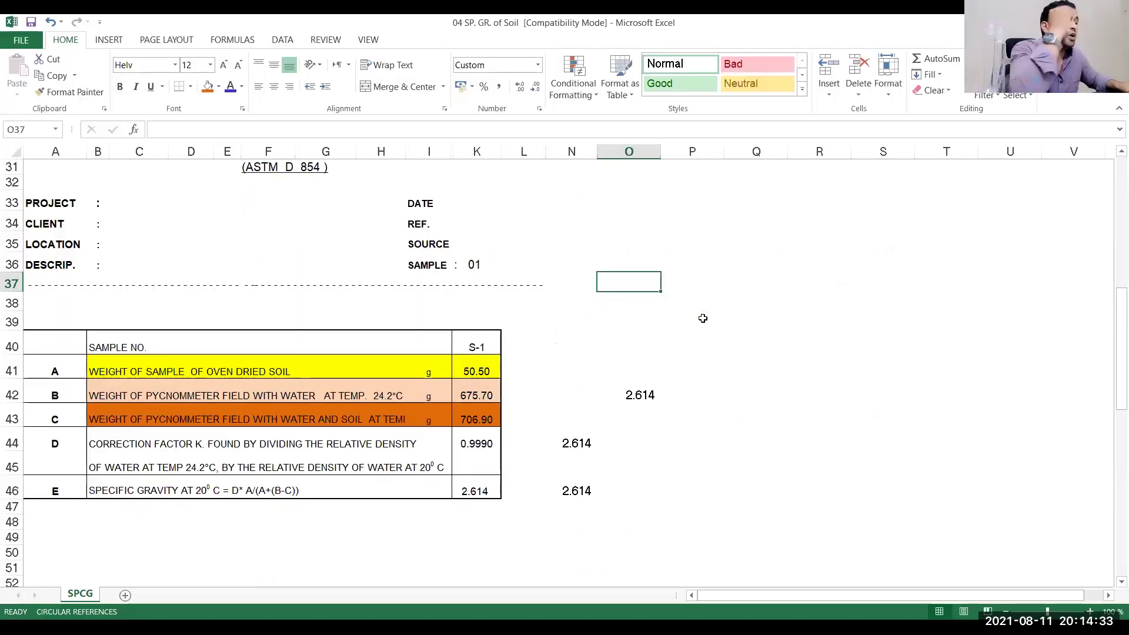
Step: Enter the values 1.5, 1 and 0.75 in cells O35 to O37 of the Excel sheet
click(612, 245)
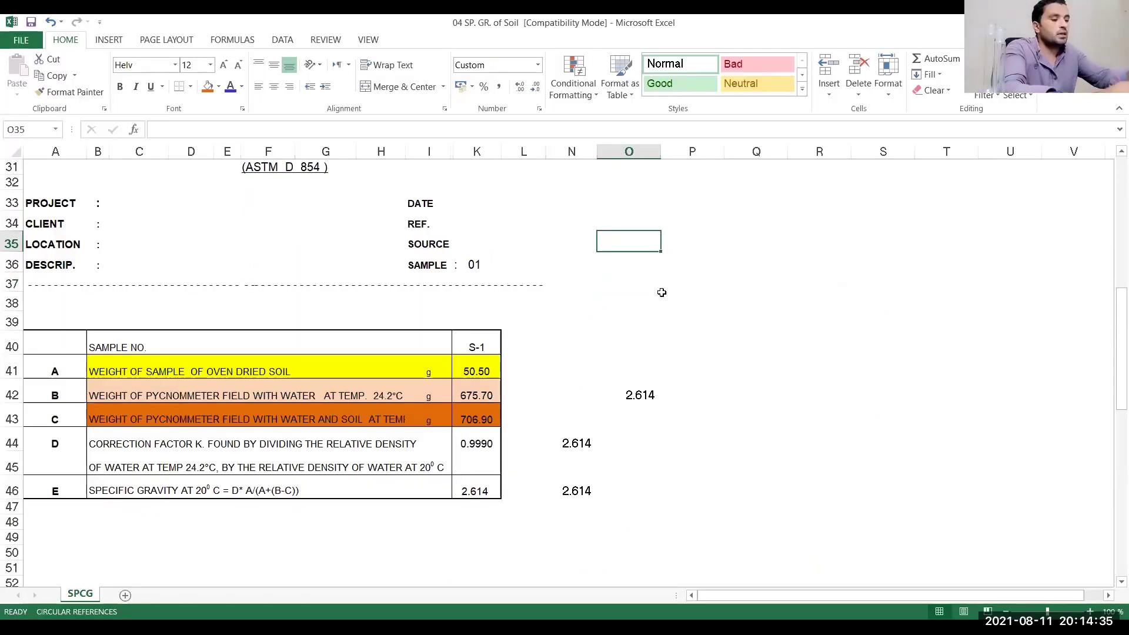
text(1.5)
key(Return)
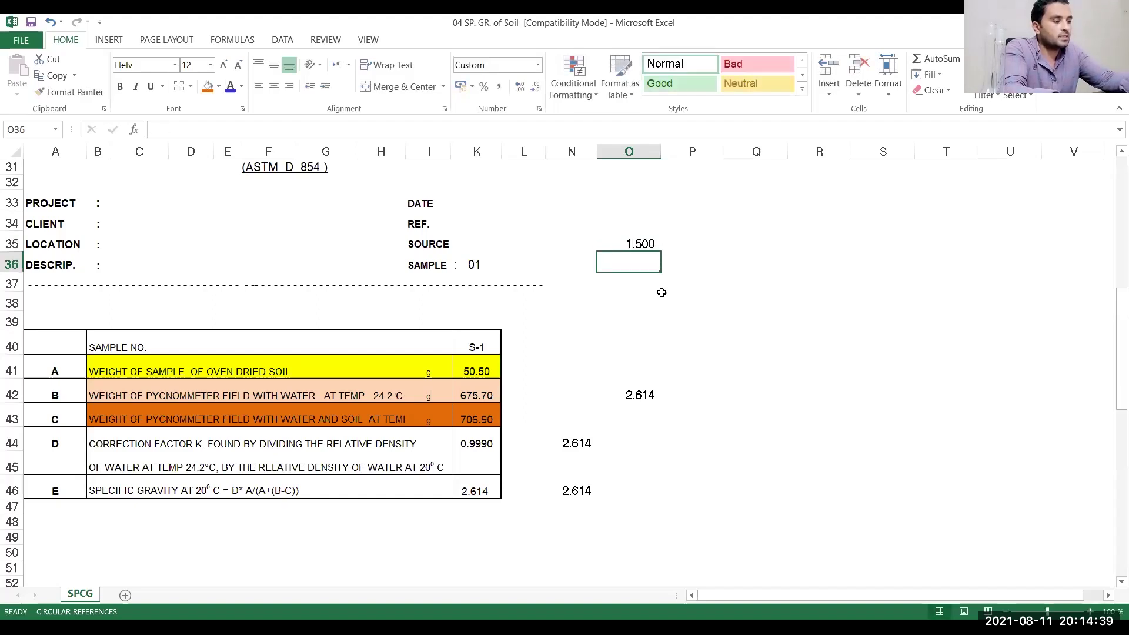
text(1)
key(Return)
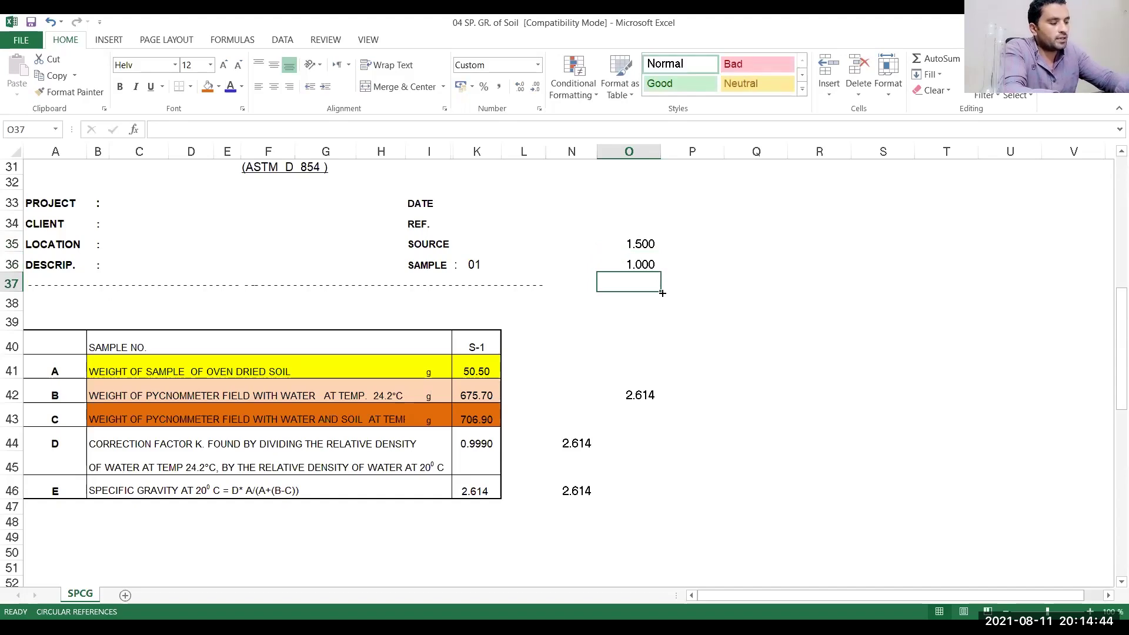
text(3/4)
key(Return)
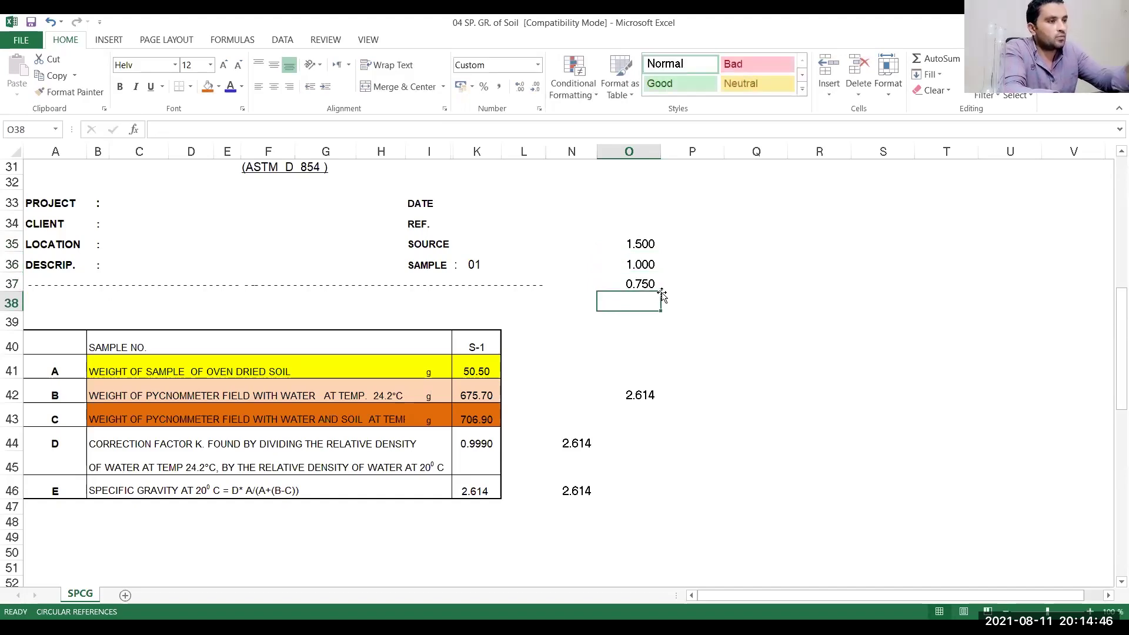
Step: Format cells O35 to O37 as Text
drag(647, 245, 639, 283)
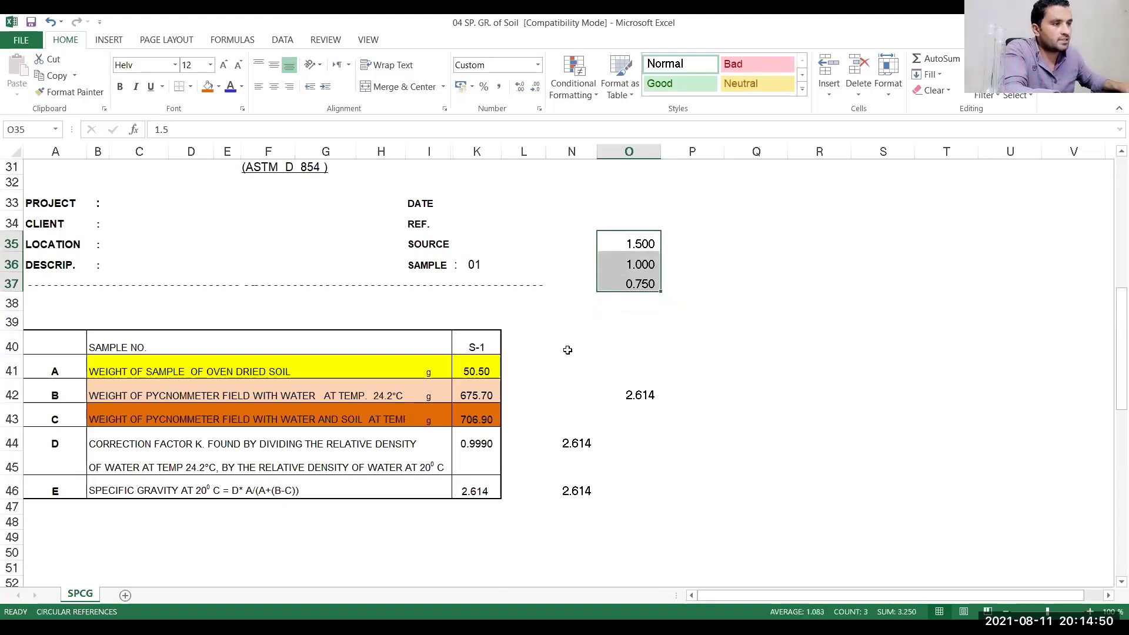
key(ctrl+1)
click(522, 423)
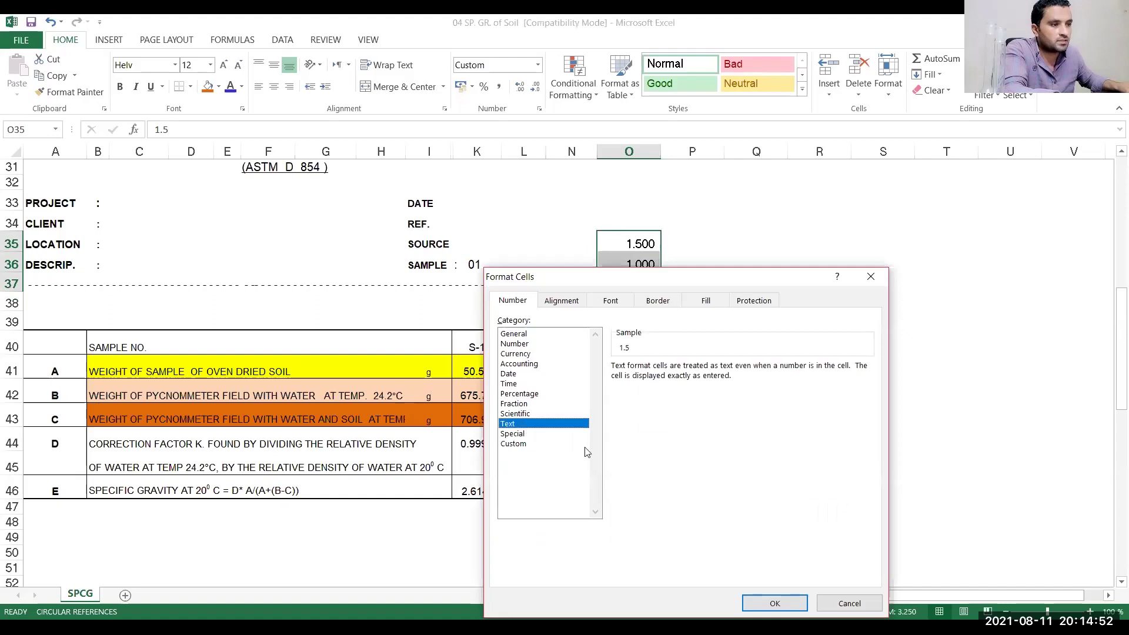
key(Return)
click(635, 284)
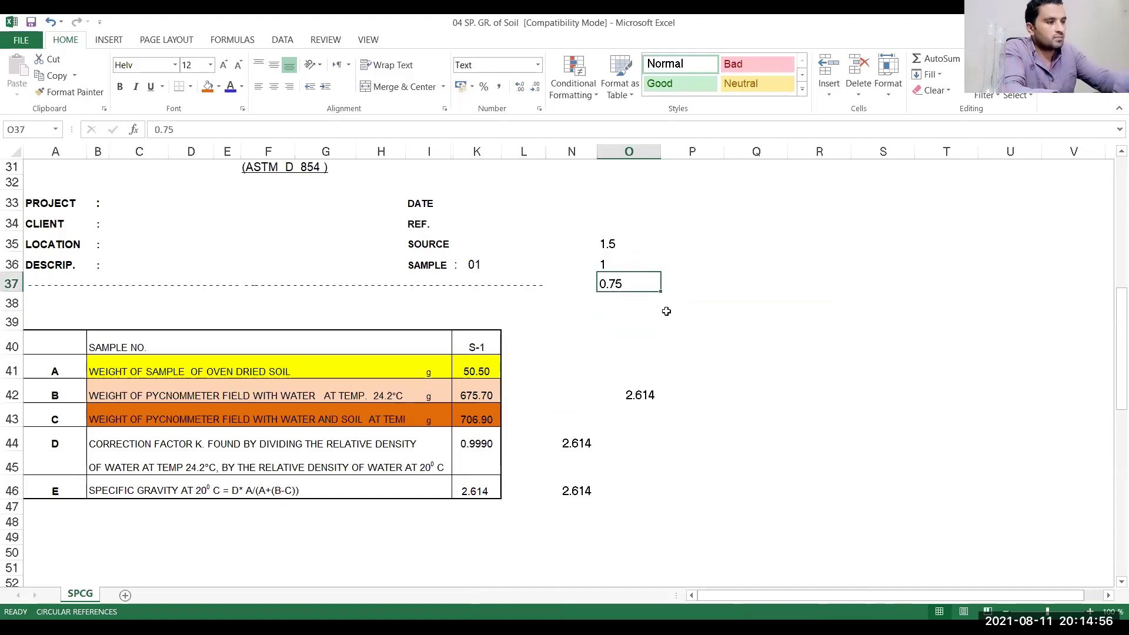
Step: Enter 35 in cell P35 and 44 in cell P36, beside the 1.5 and 1 entries
click(692, 241)
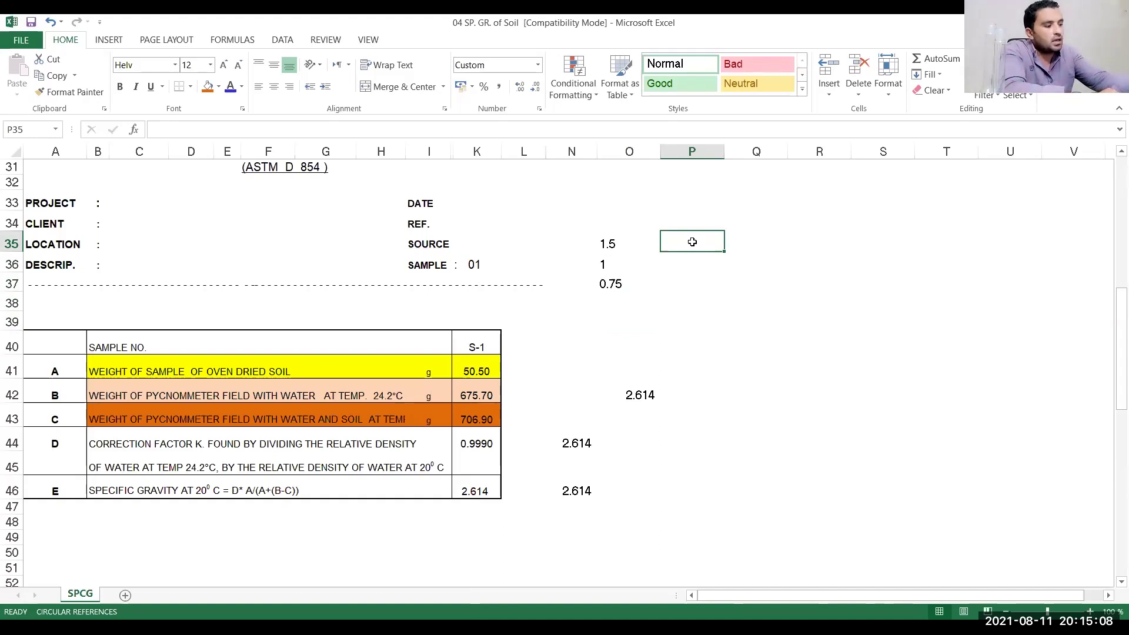
text(3)
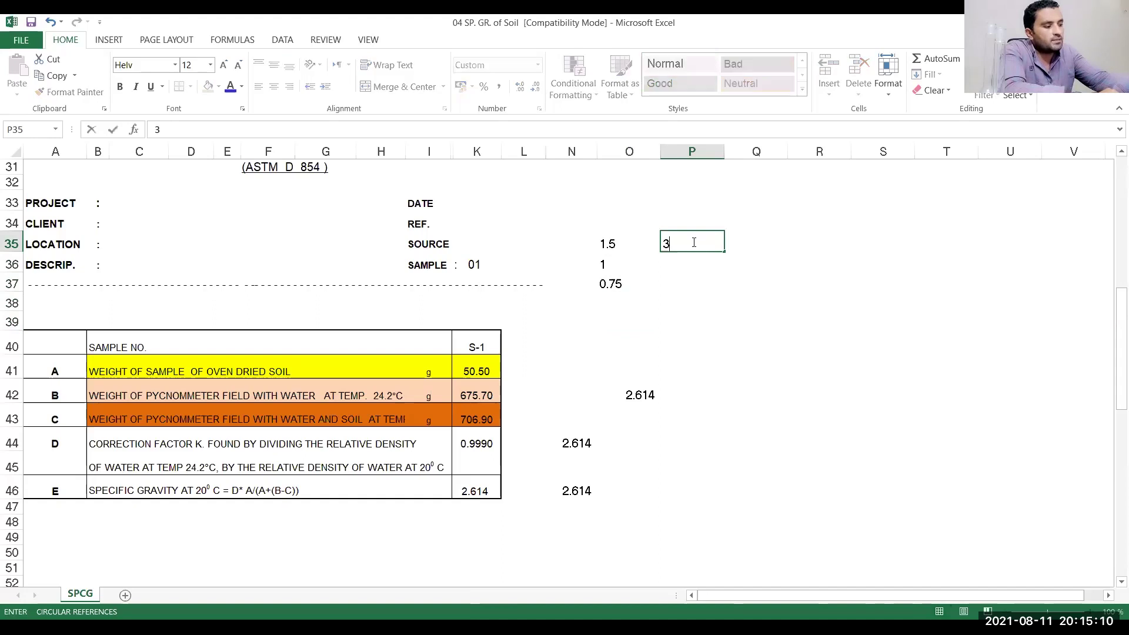
text(0)
key(Return)
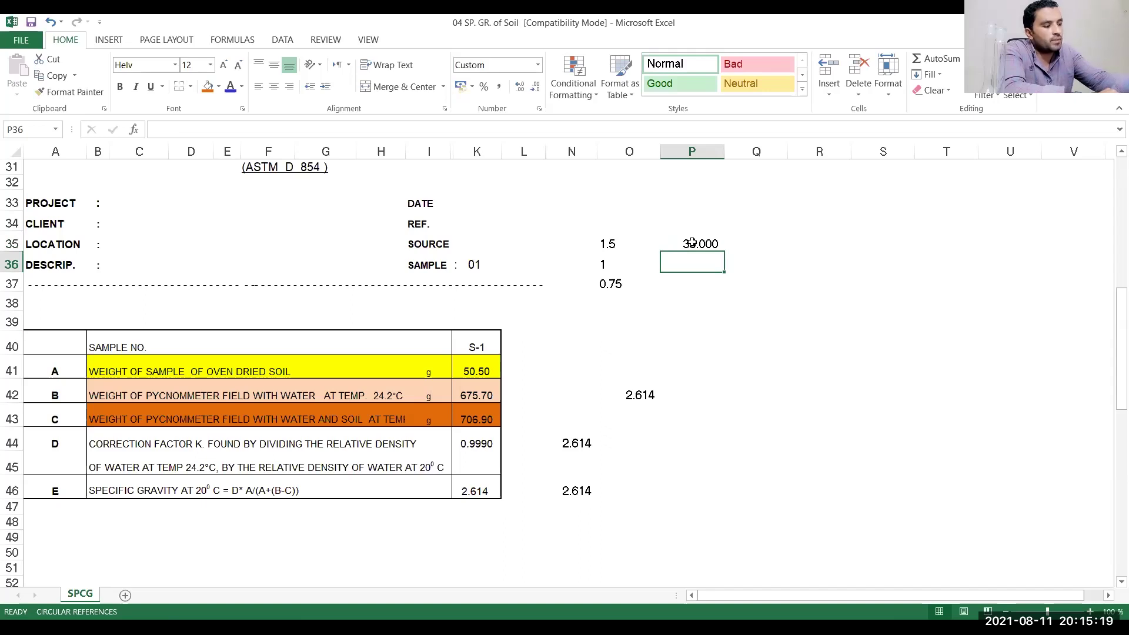
text(44)
key(Return)
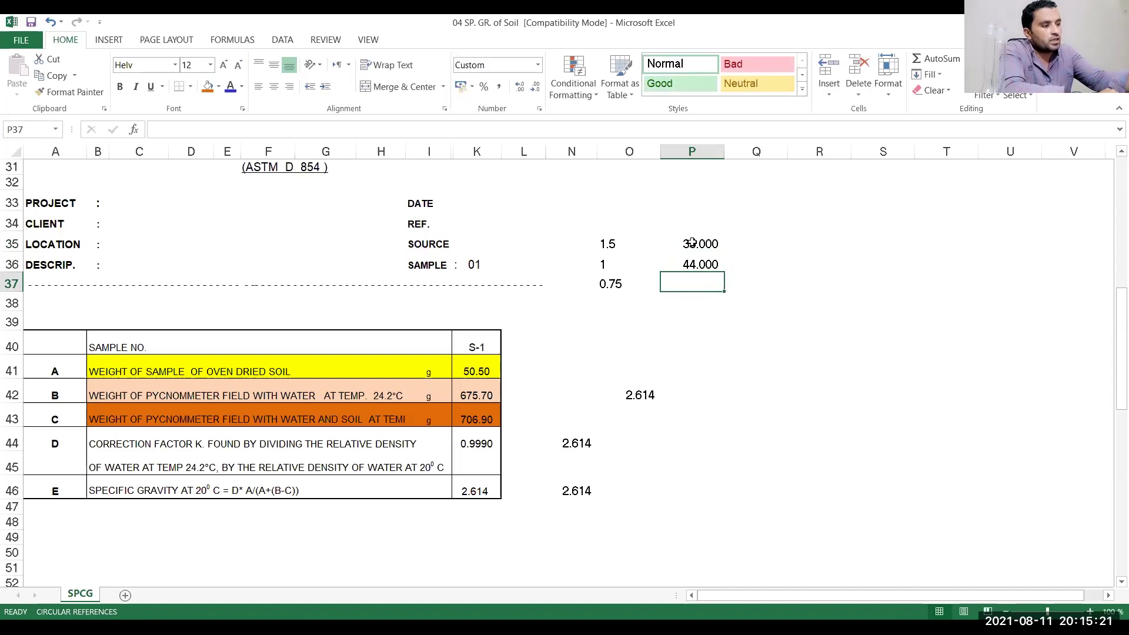
Step: Calculate the remaining percentage in cell Q37 with the formula =100-79
key(Right)
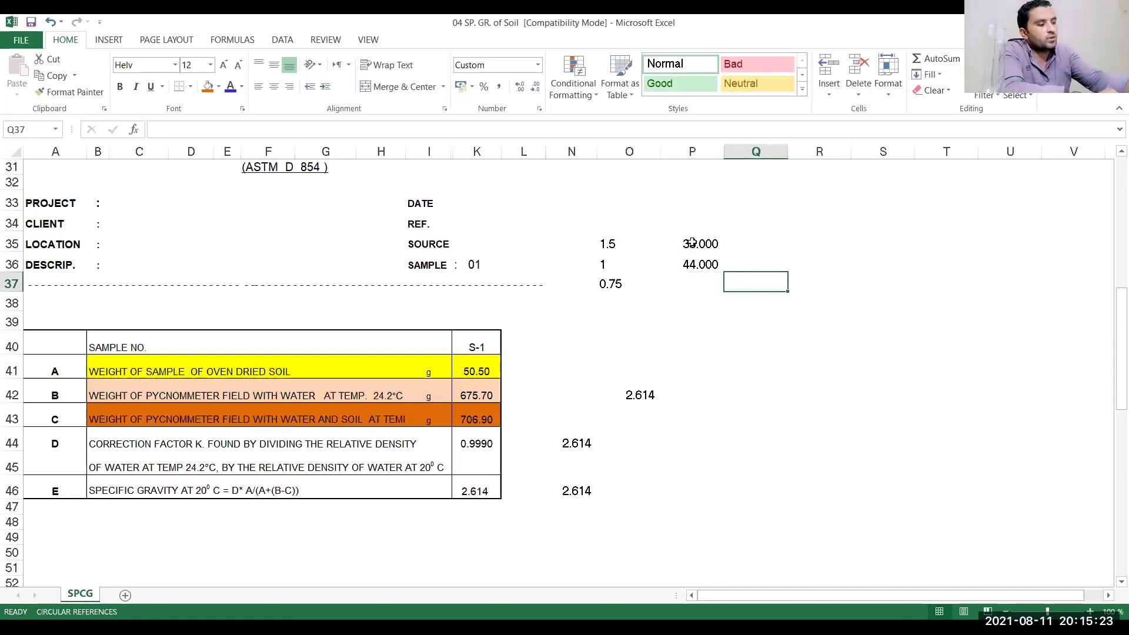
text(=100-)
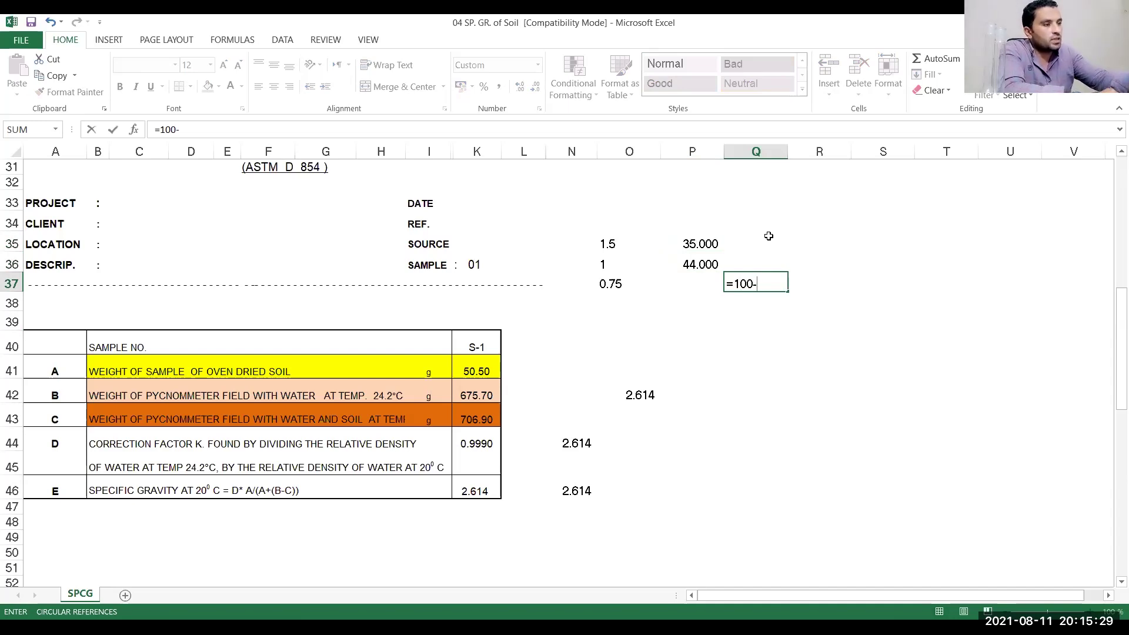
text(73)
key(BackSpace)
text(9)
key(Return)
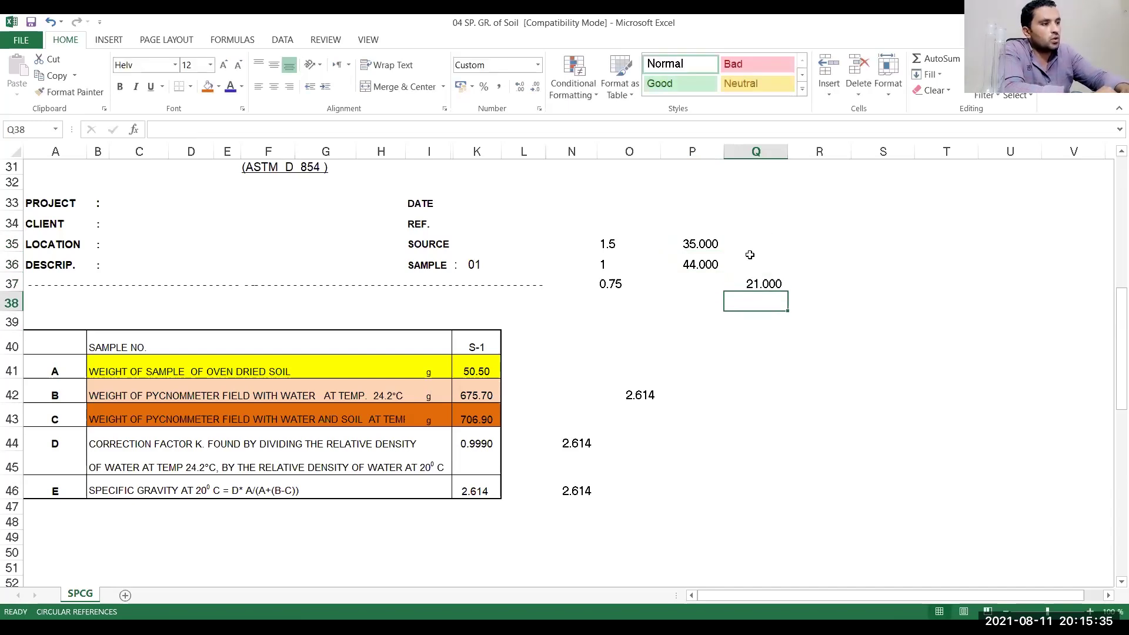
Step: Enter 21 in cell P37 and clear the helper calculation in Q37
click(707, 287)
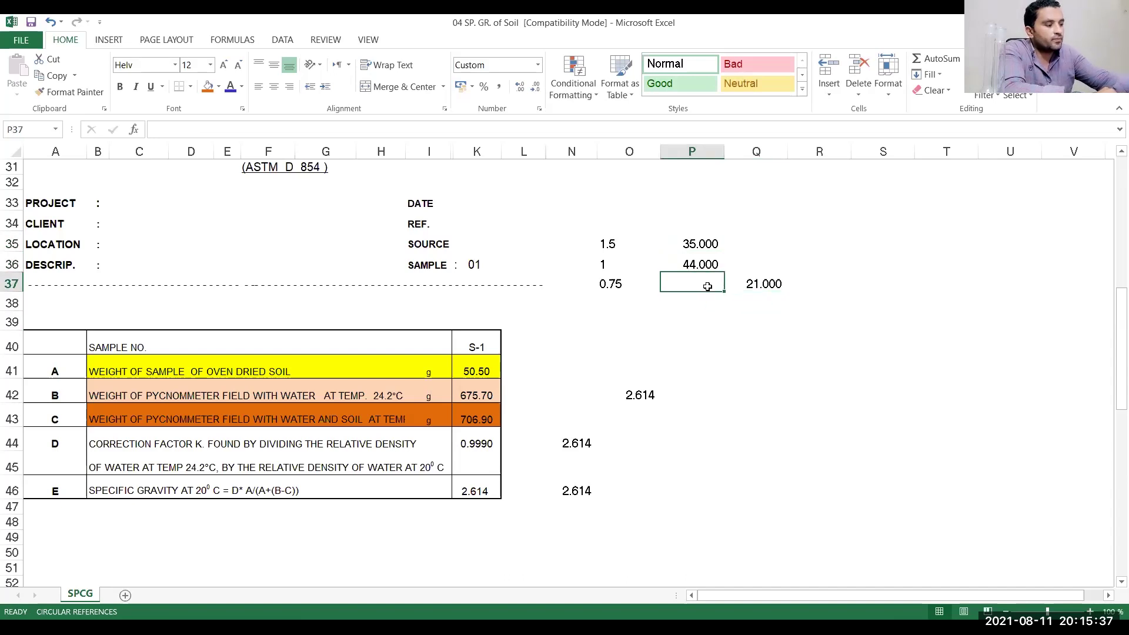
text(21)
key(Return)
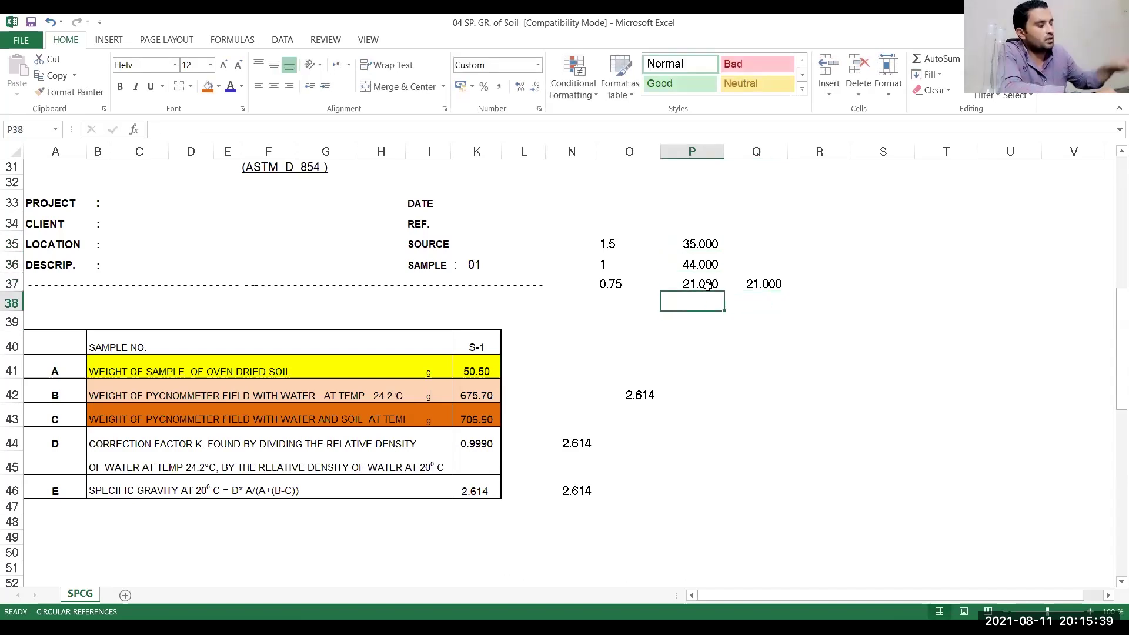
click(764, 289)
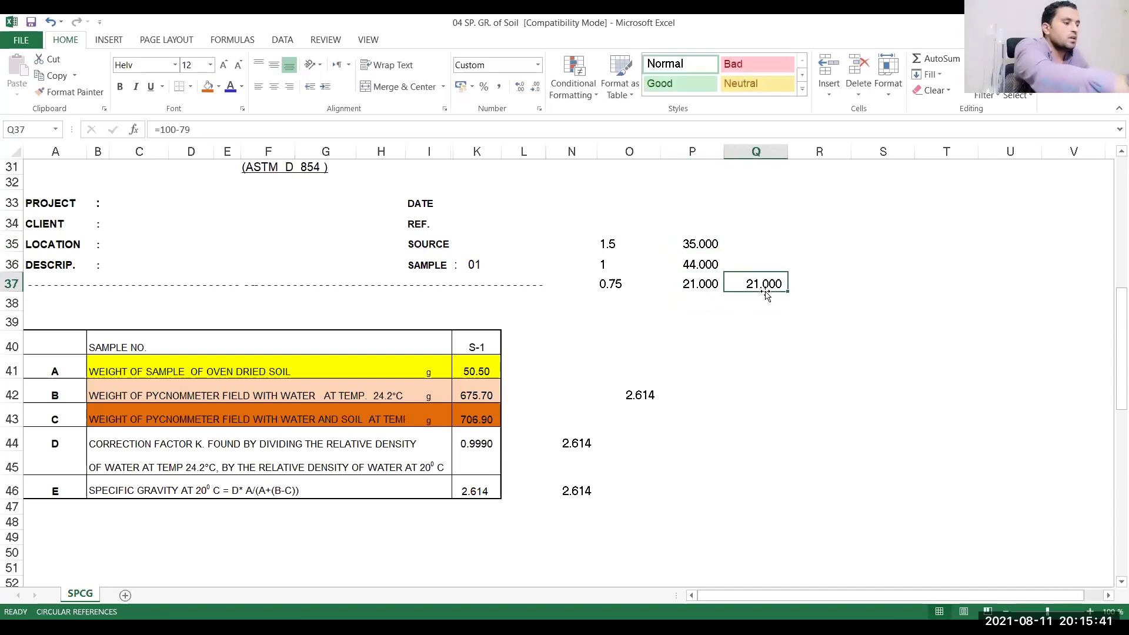
key(Delete)
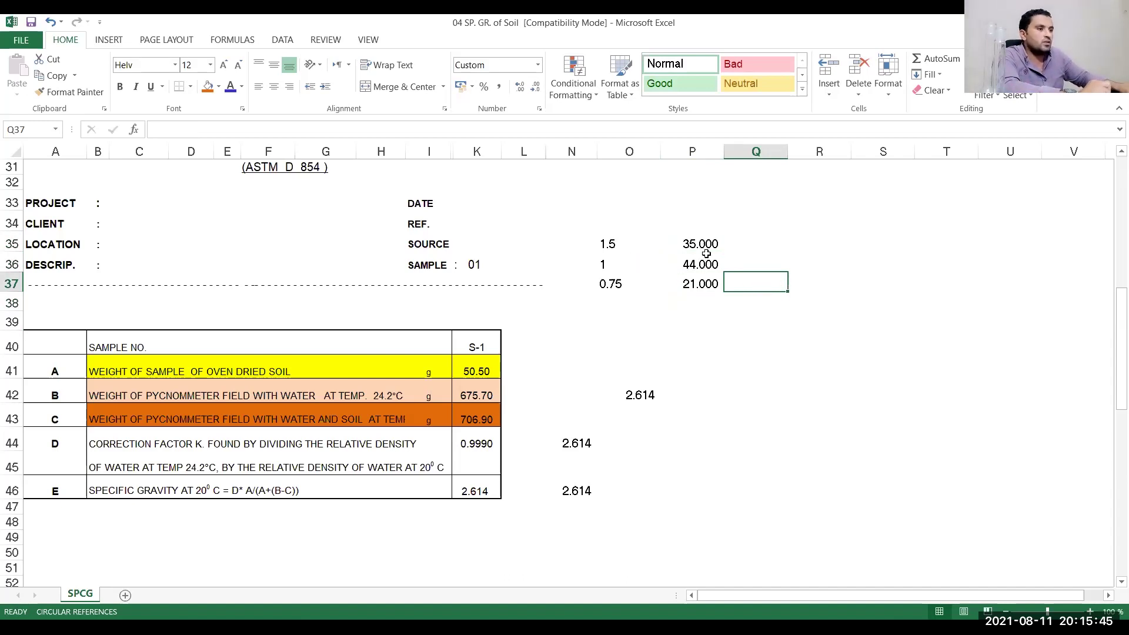
Step: Show the values in P35 to P37 without decimals and center them horizontally
drag(706, 284, 705, 244)
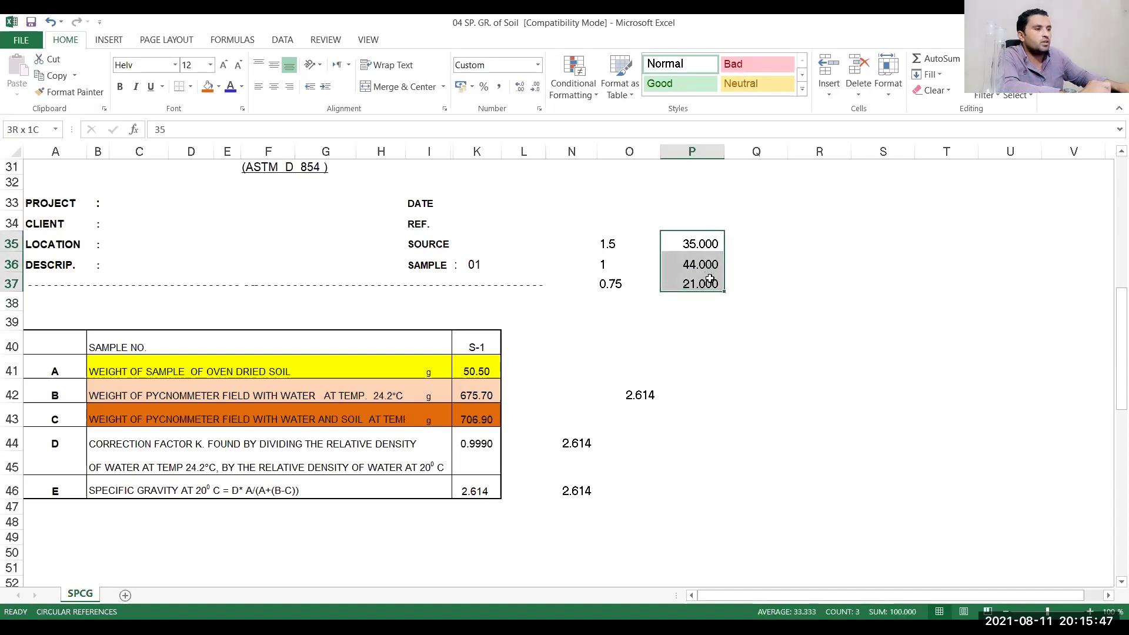
drag(709, 284, 705, 244)
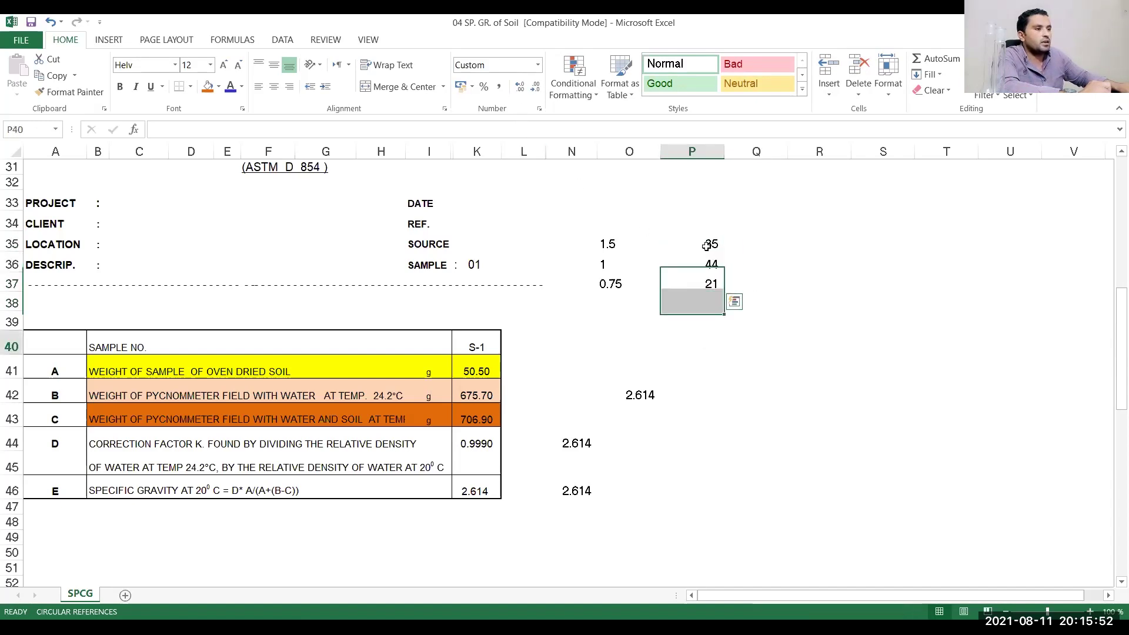
click(274, 87)
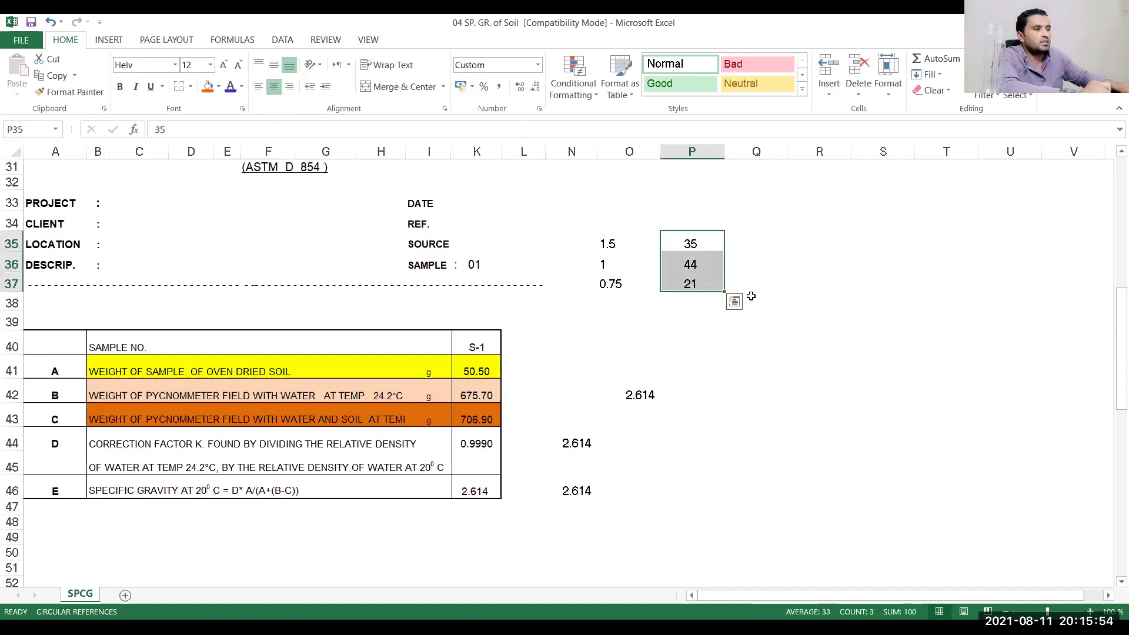
Step: Enter 1.58, 1.62 and 1.64 in cells Q35 to Q37, beside the 35, 44 and 21 percentages
drag(762, 229, 763, 246)
click(765, 239)
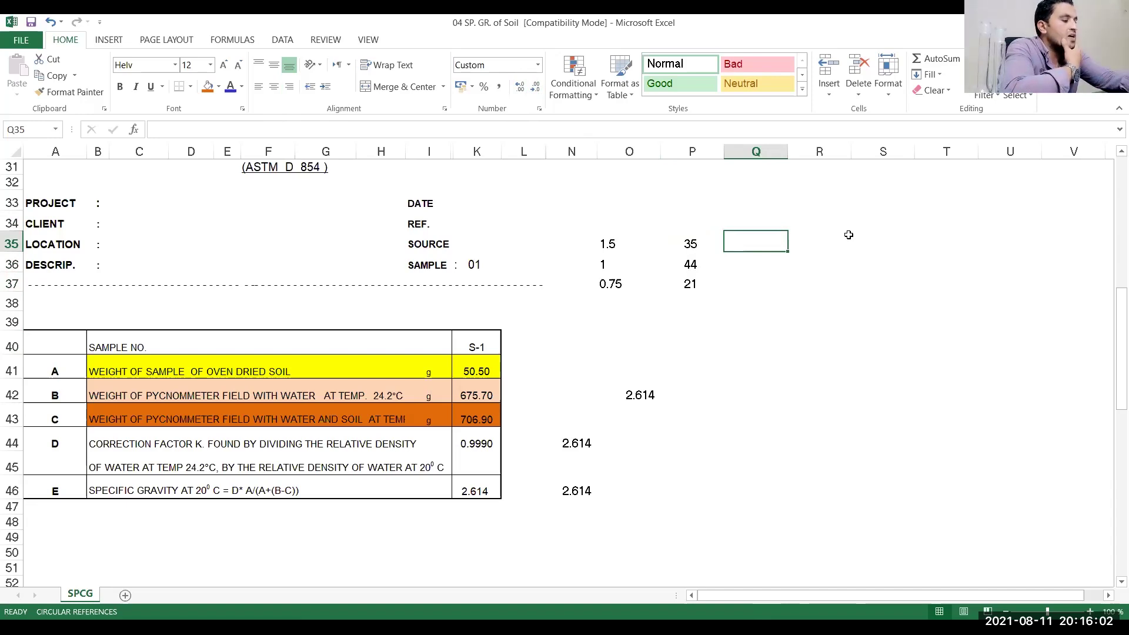
text(1.58)
key(Return)
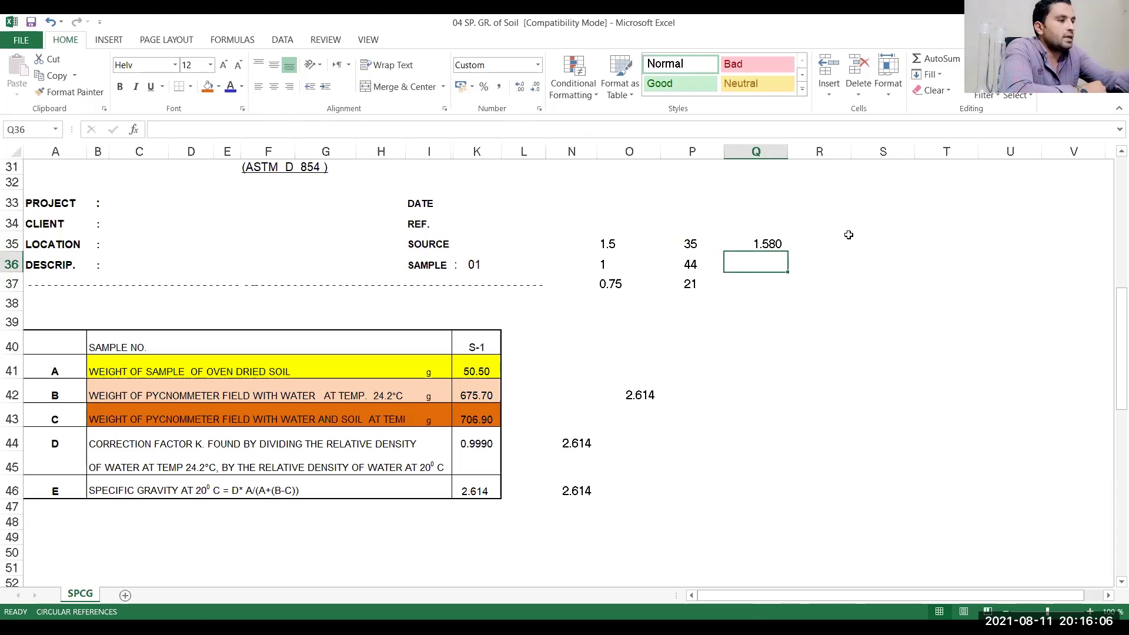
text(1.62)
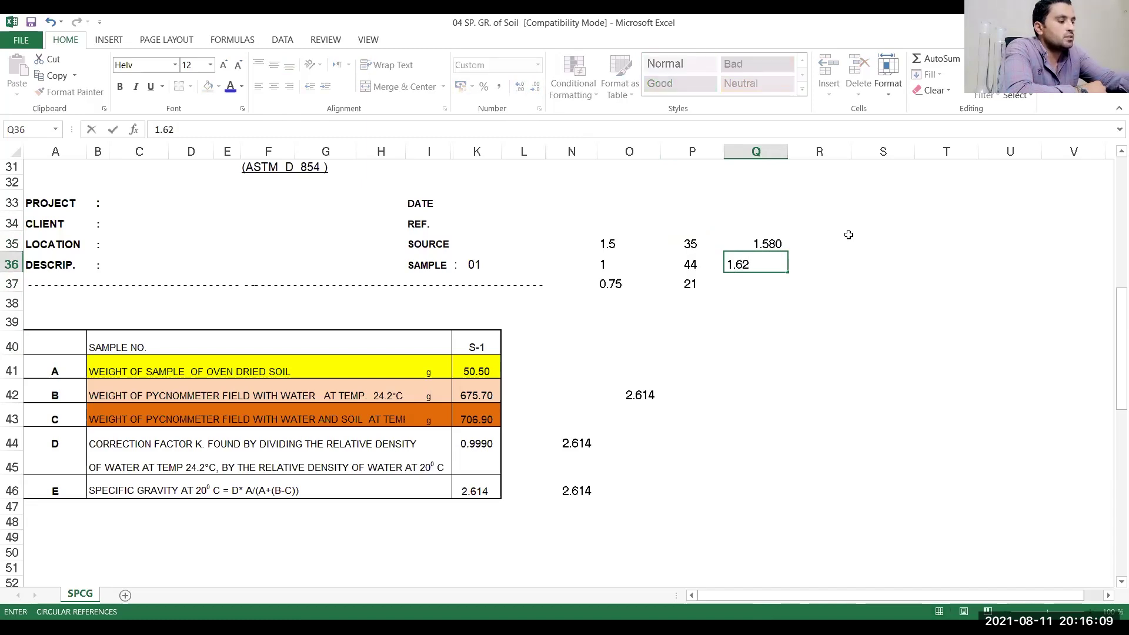
key(Return)
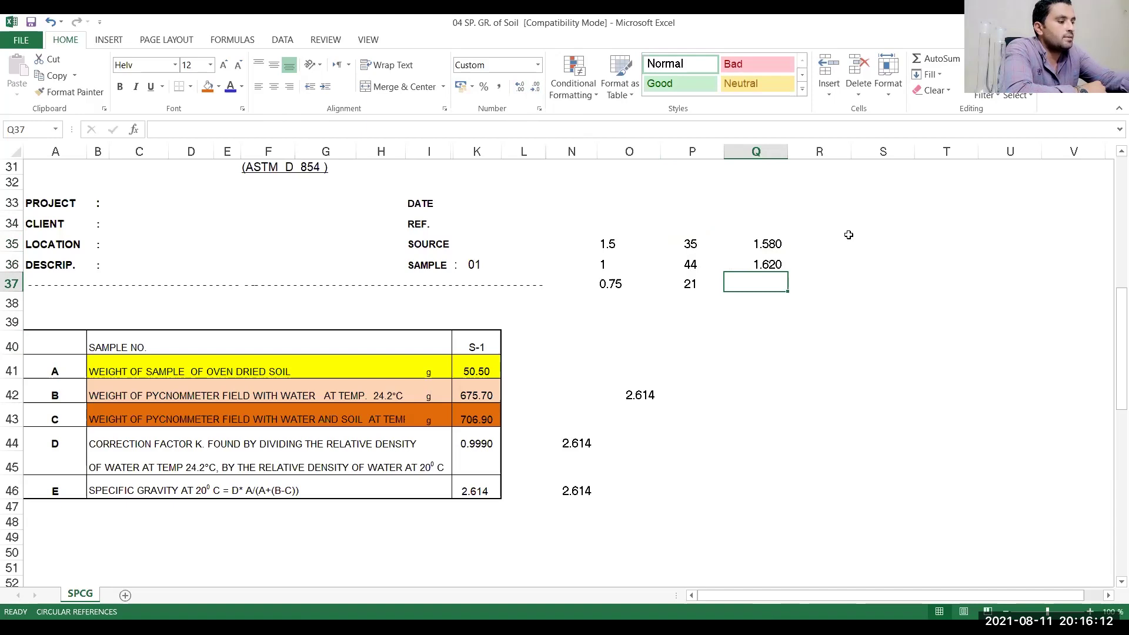
text(1.)
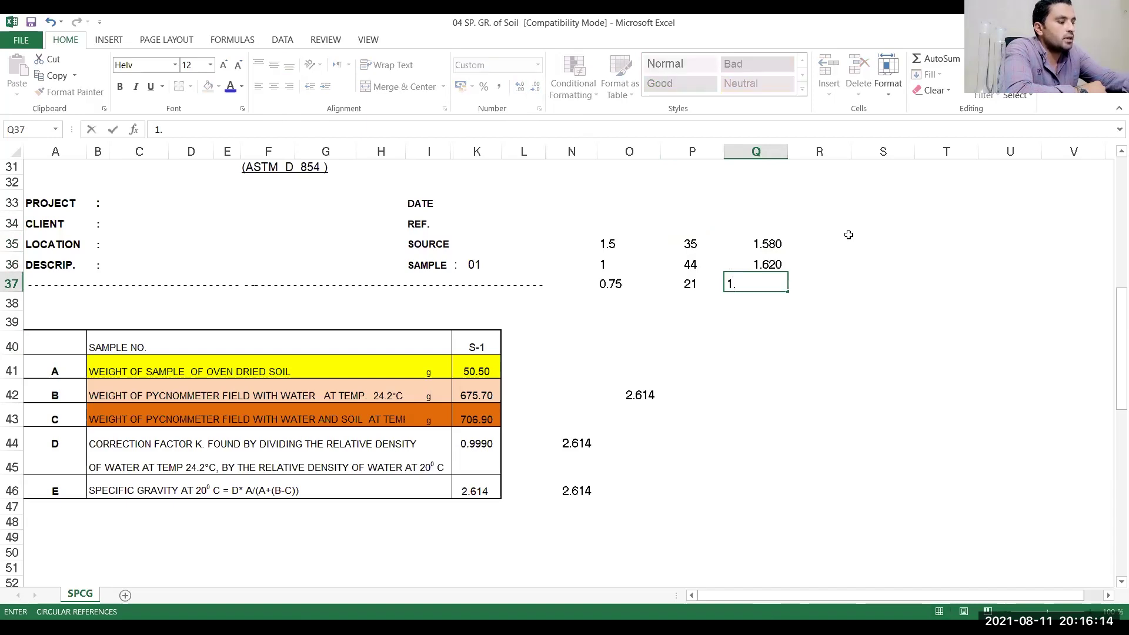
text(64)
key(Return)
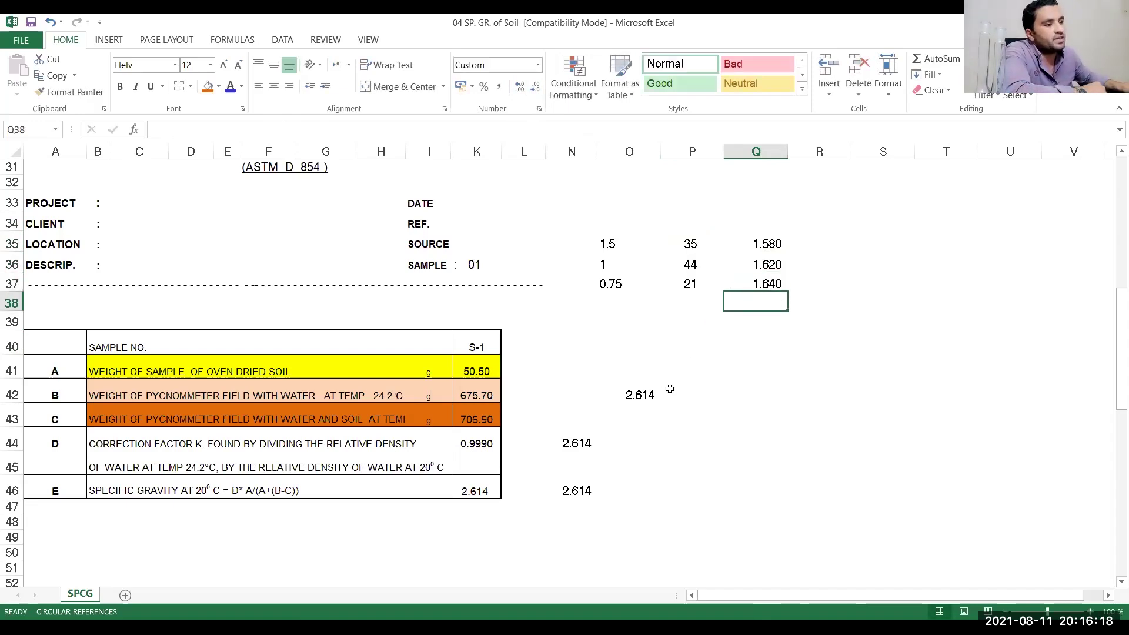
Step: Calculate the first percentage as a fraction in cell R40 with the formula =35/100
drag(670, 391, 572, 503)
click(822, 374)
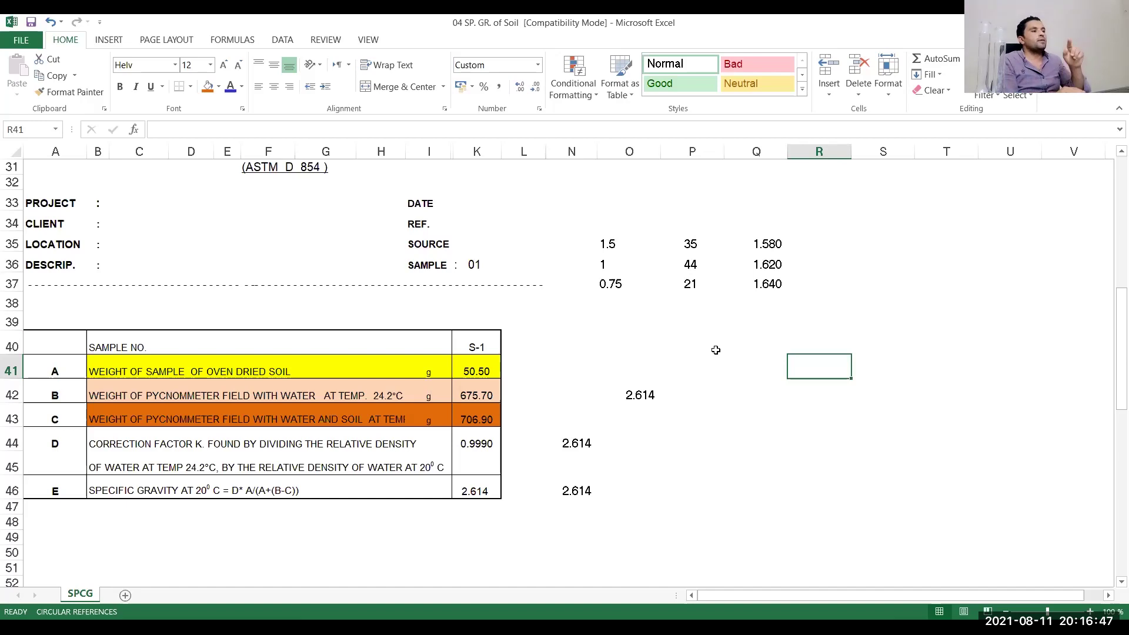
click(822, 345)
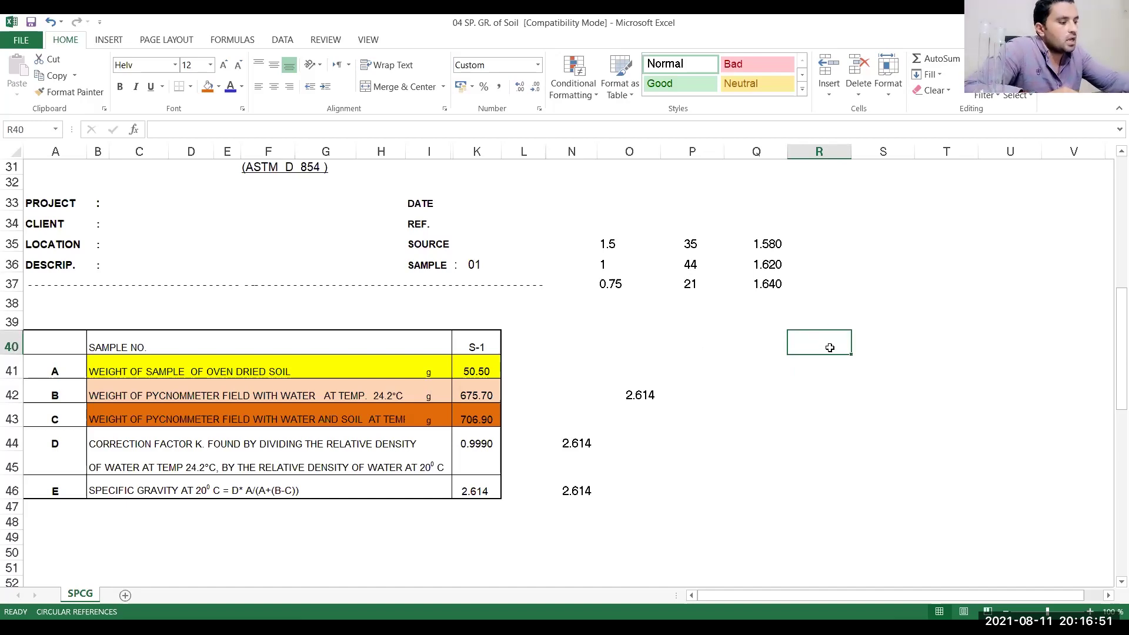
text(=)
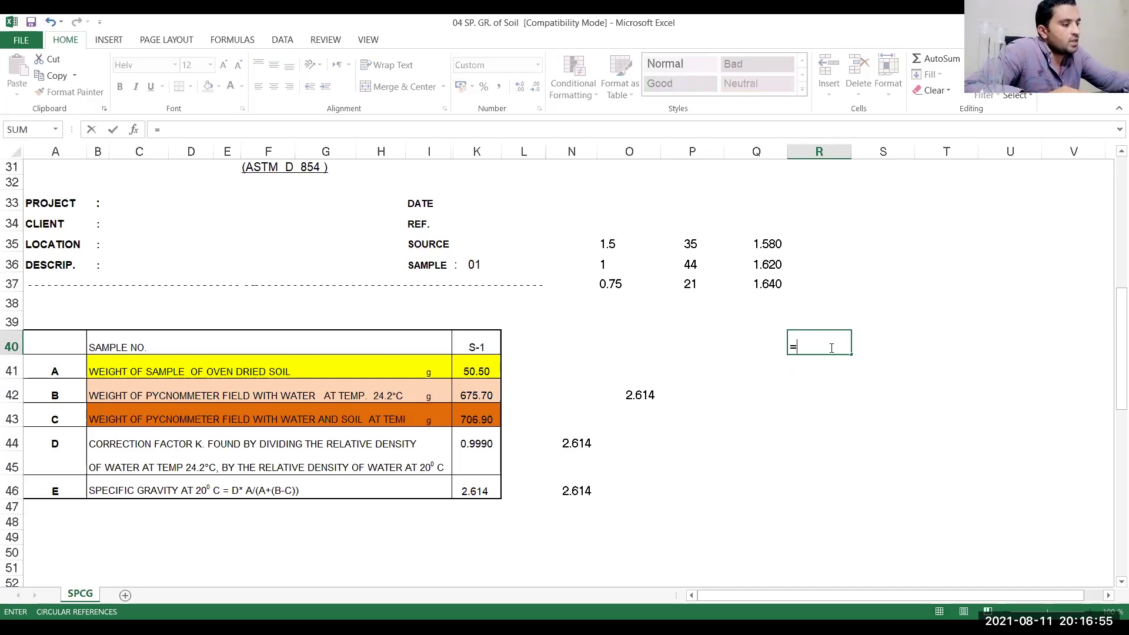
text(3)
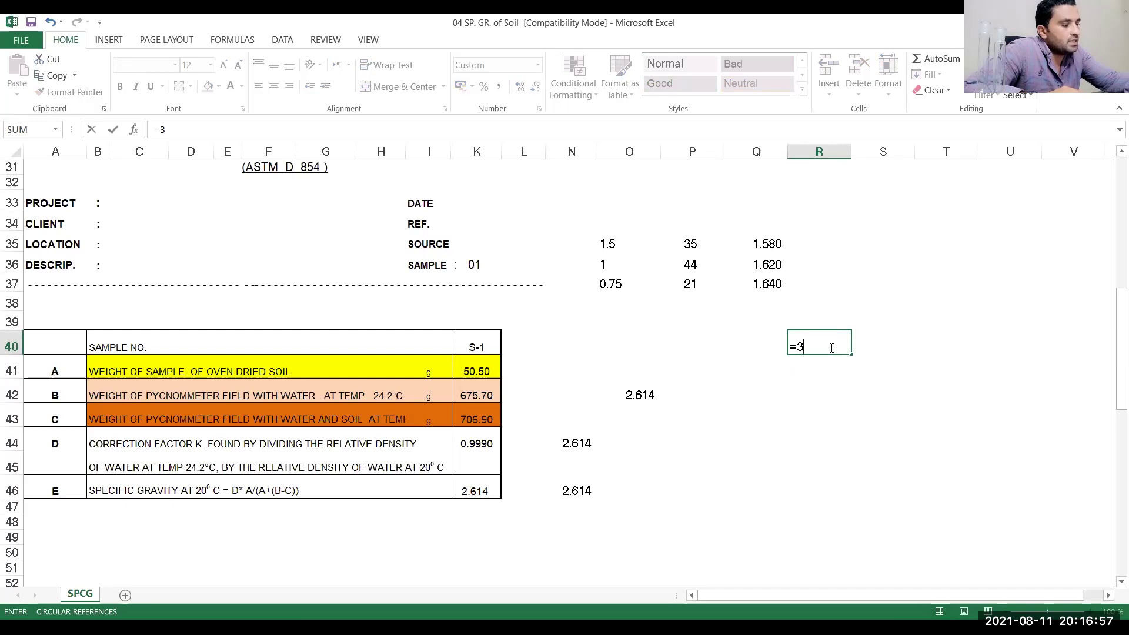
text(5/100)
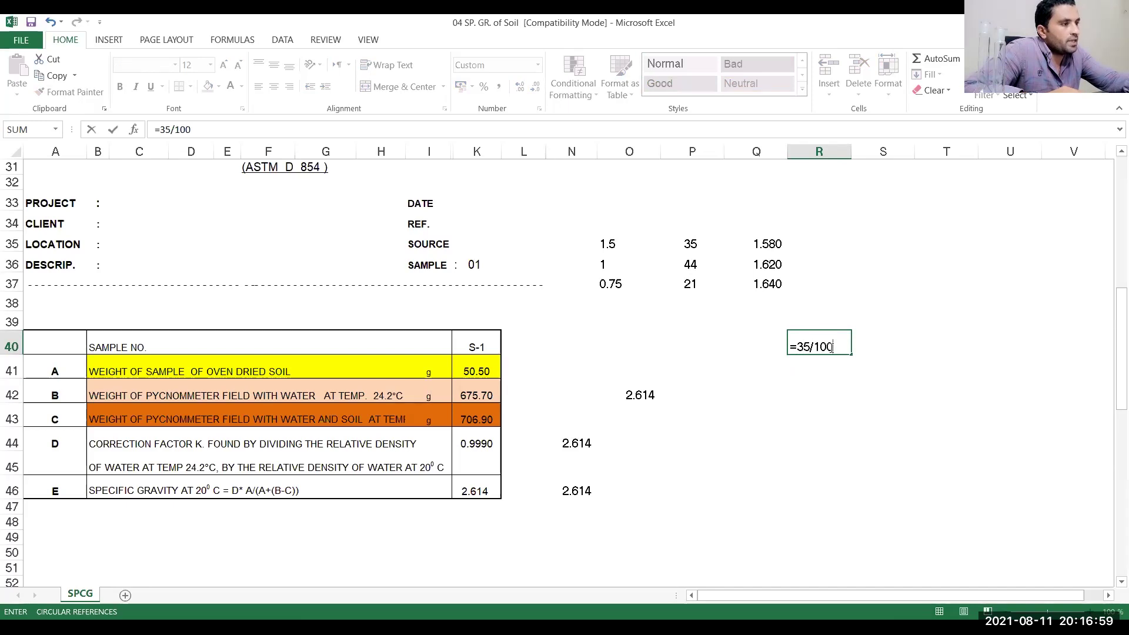
key(Return)
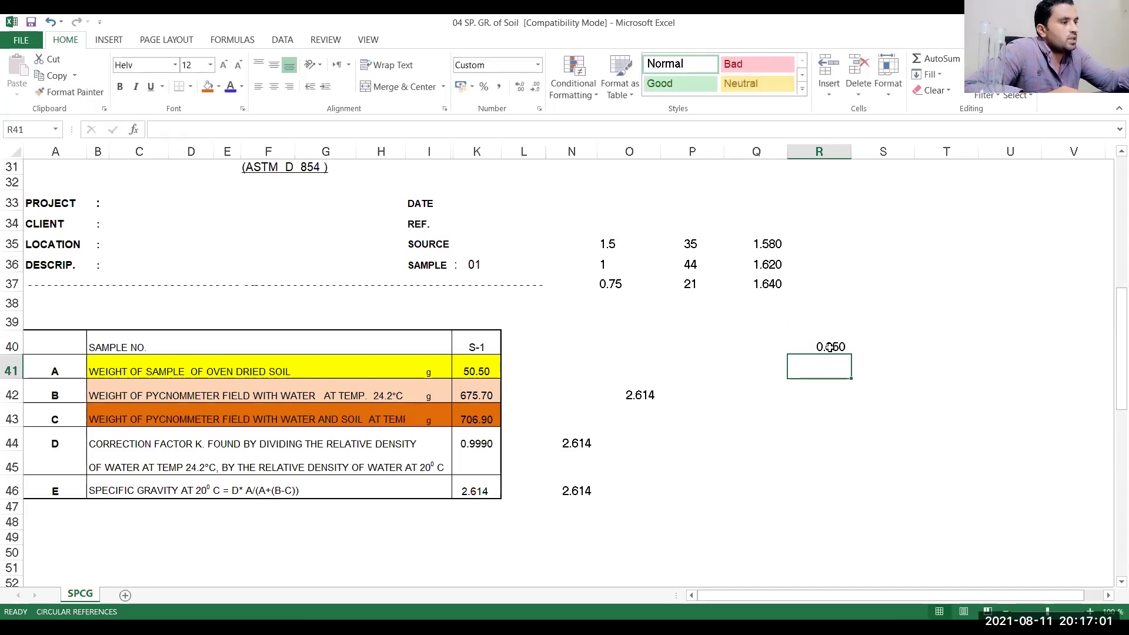
Step: Multiply the fraction by its specific gravity in cell R41 with the formula =R40*1.58
text(=)
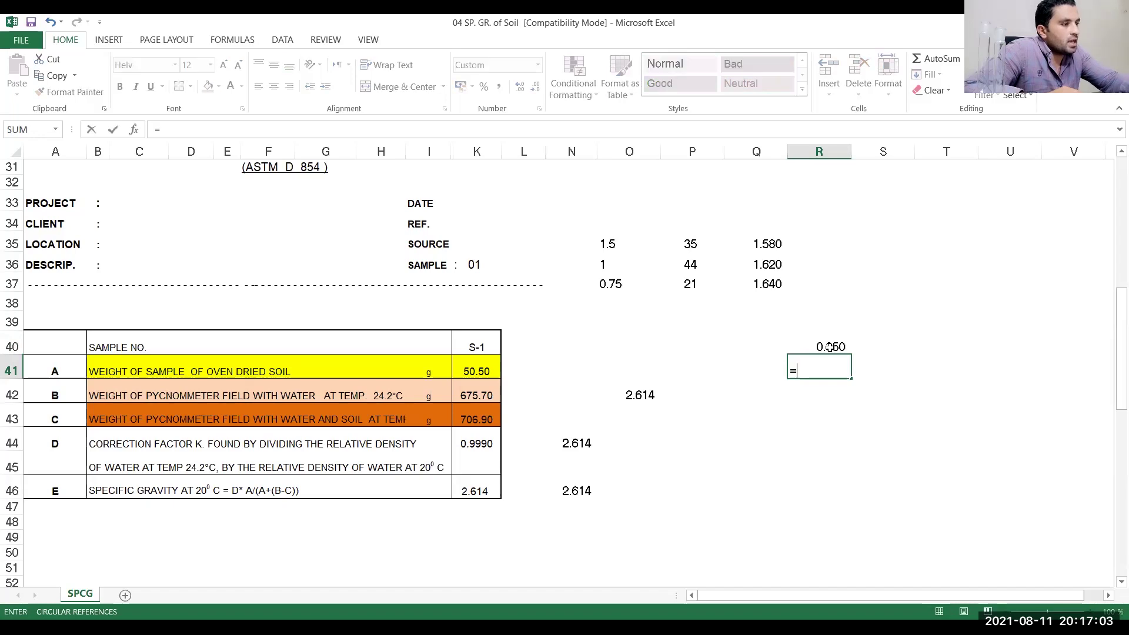
click(829, 347)
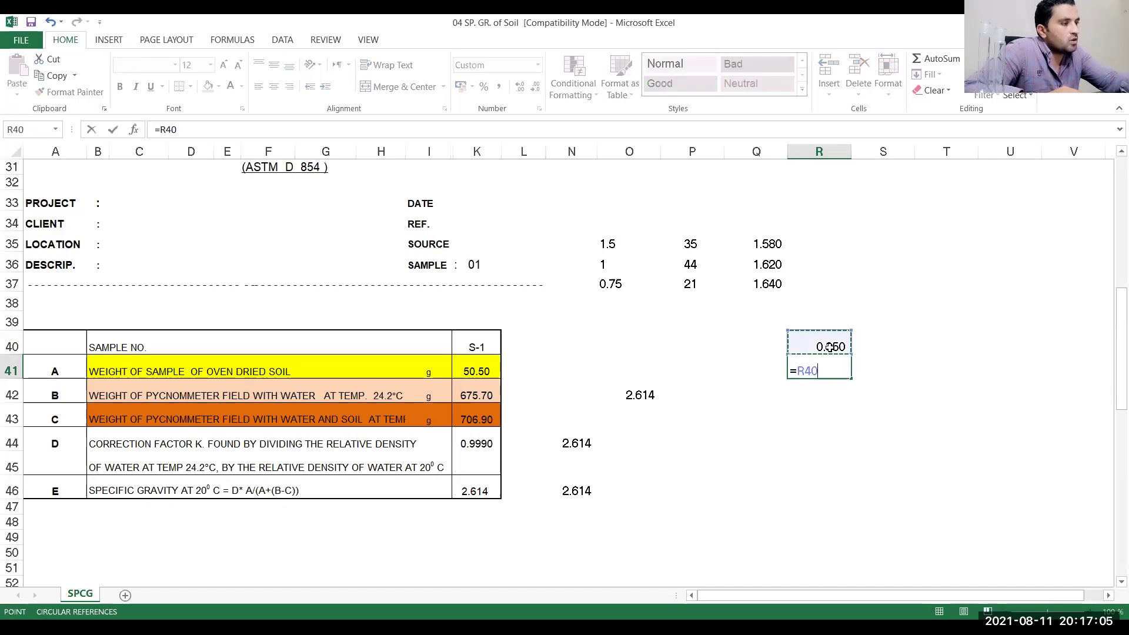
text(*1.58)
key(Return)
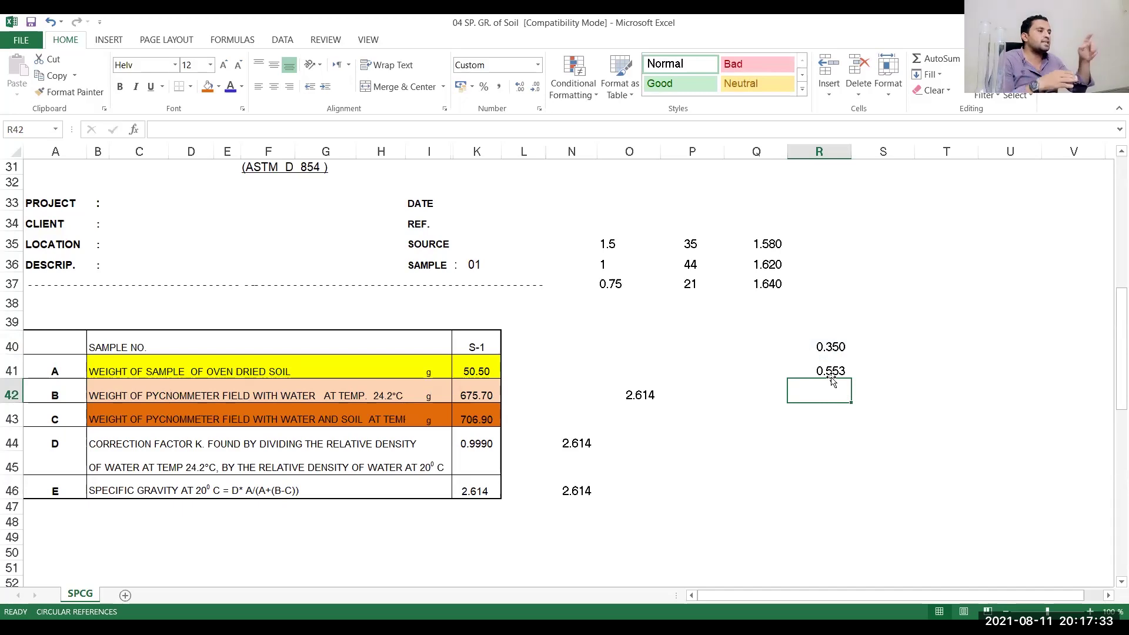
Step: Begin the combined specific gravity formula in cell R44 with =1/(35/100*1.58)
click(796, 434)
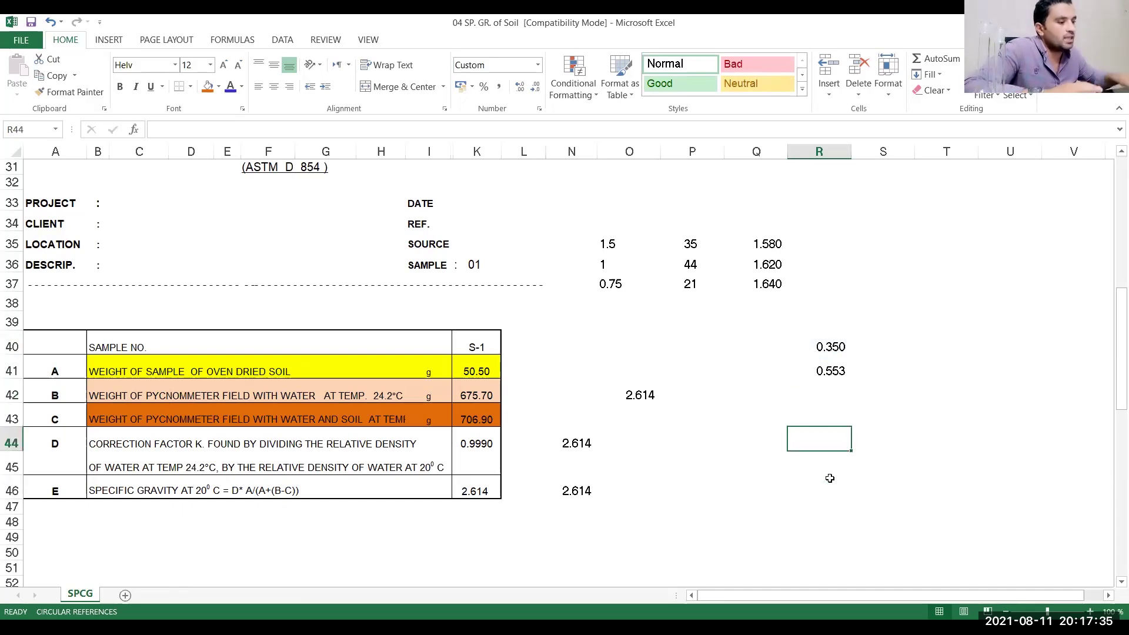
text(=)
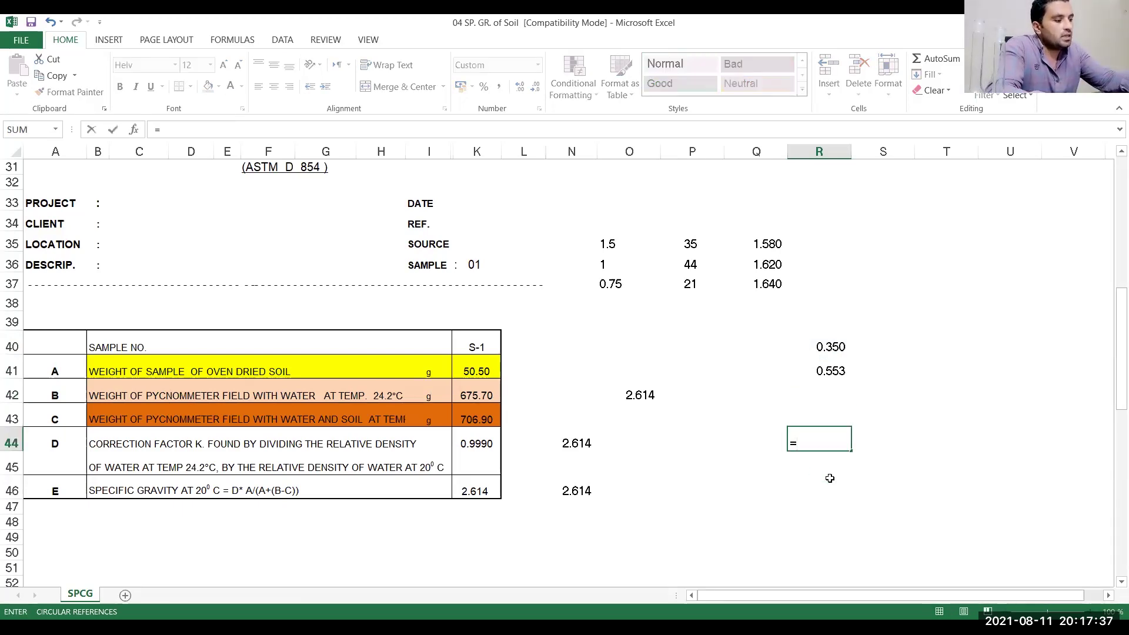
text(1/()
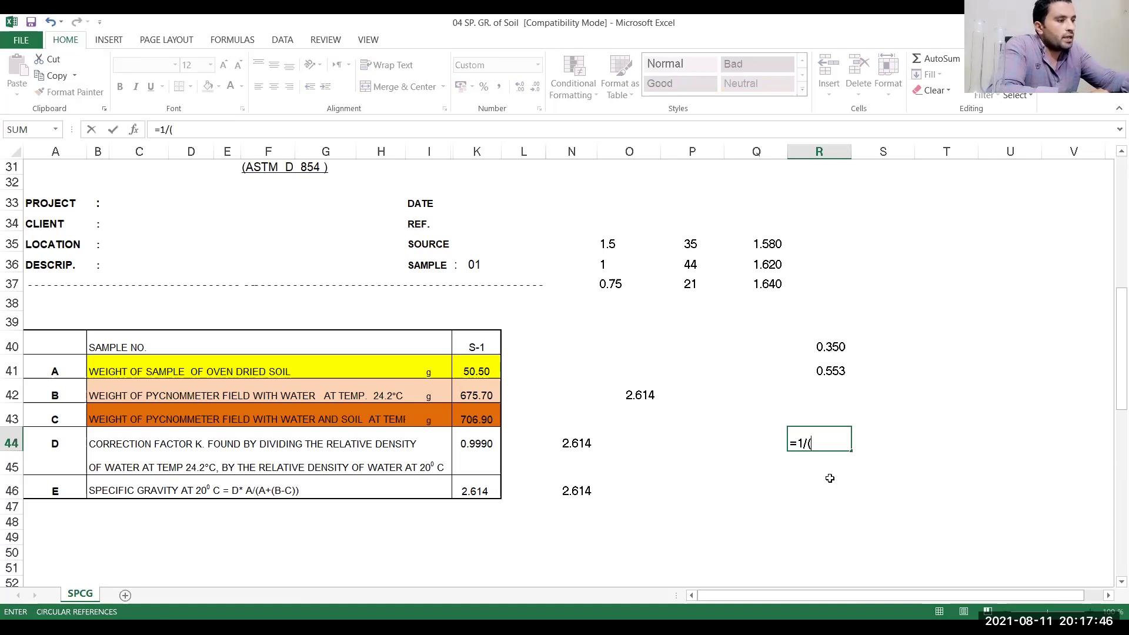
text(35)
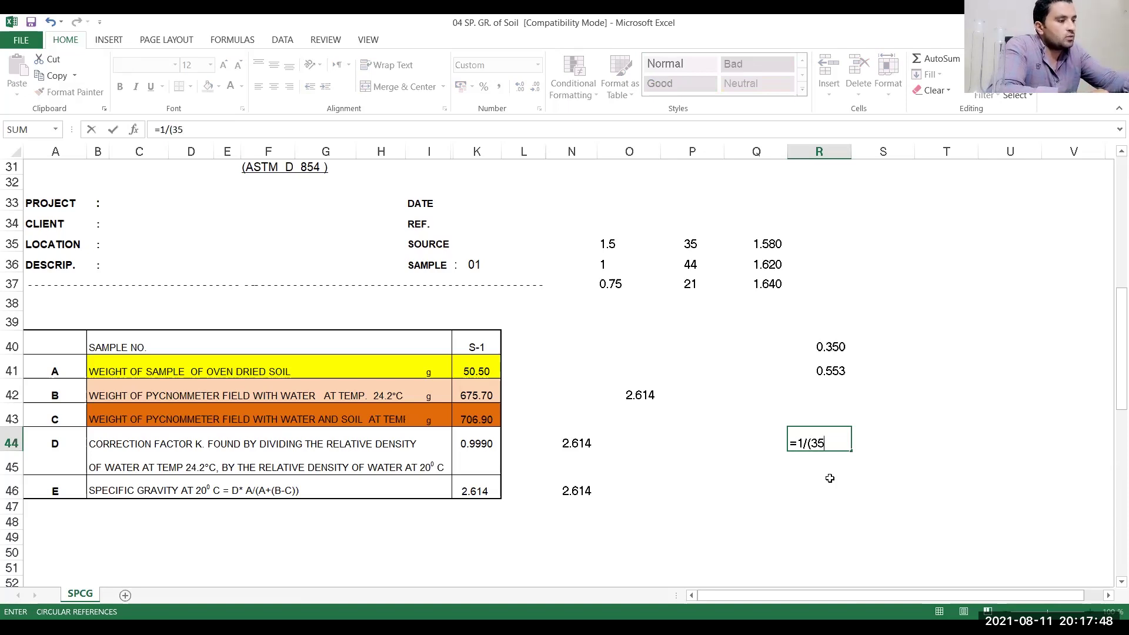
text(/)
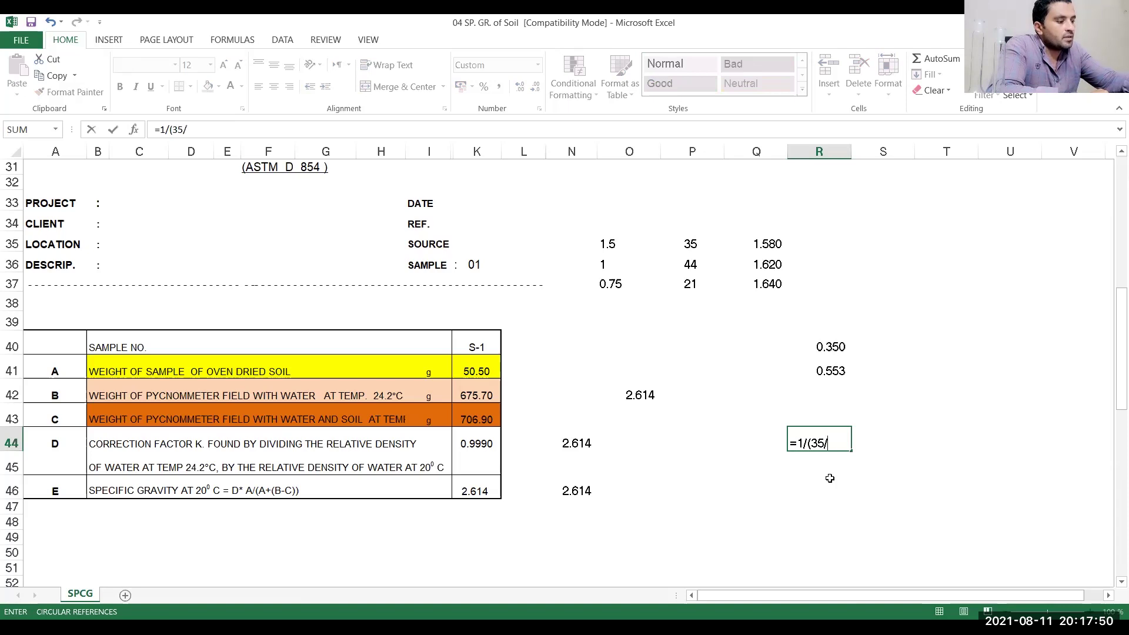
text(100*)
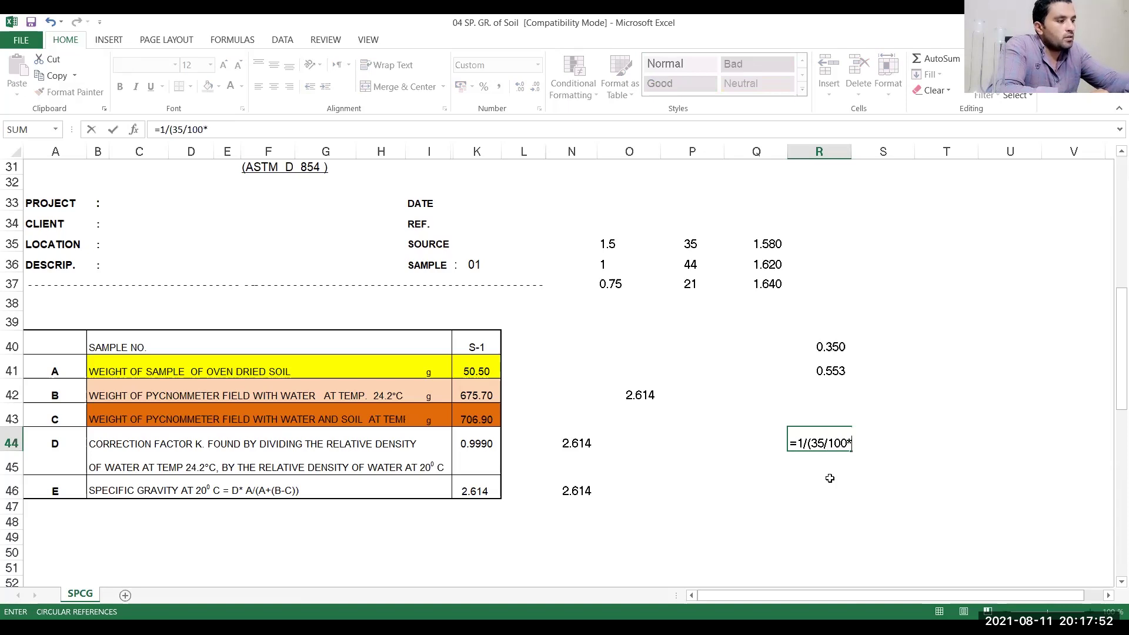
text(1.58)
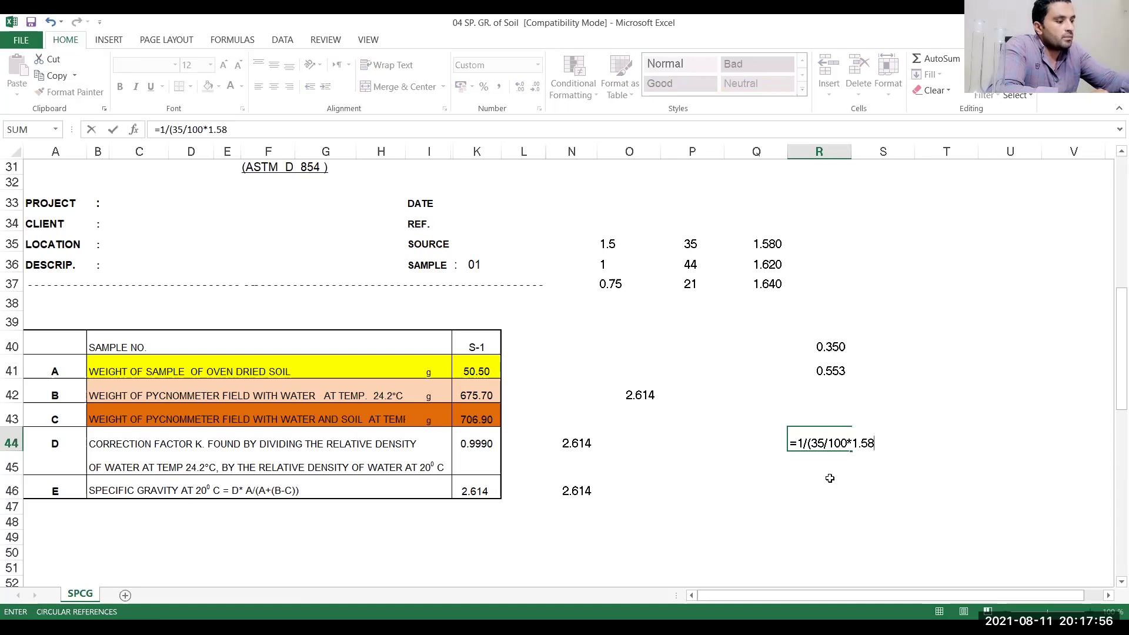
text())
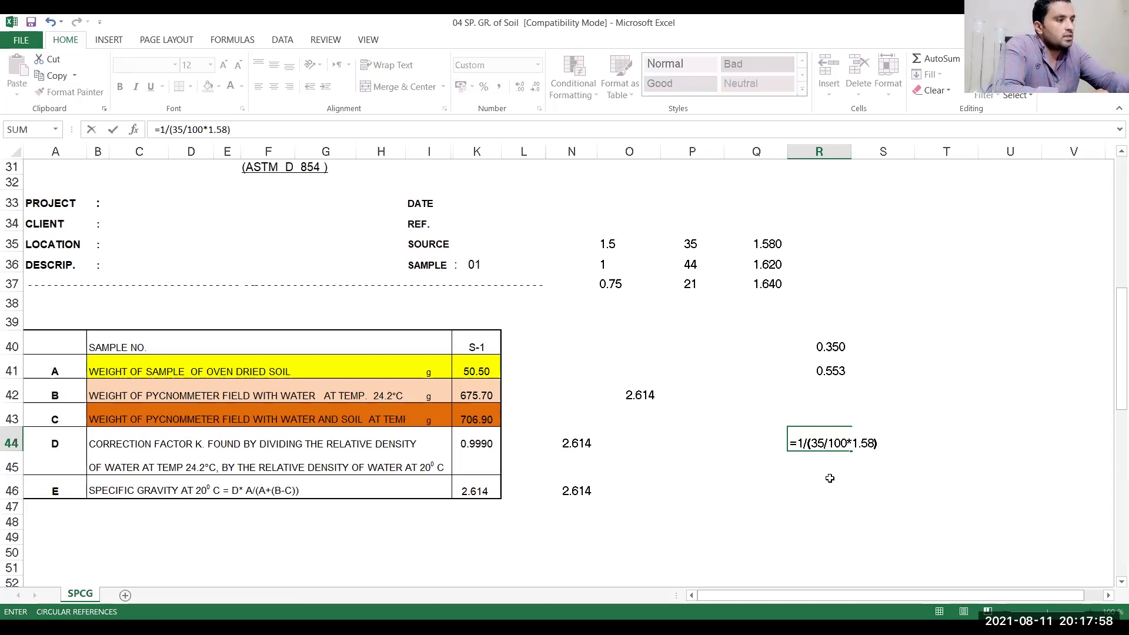
Step: Extend the formula in R44 with the second term +(44/100*162), followed by a plus and an opening parenthesis
text(+()
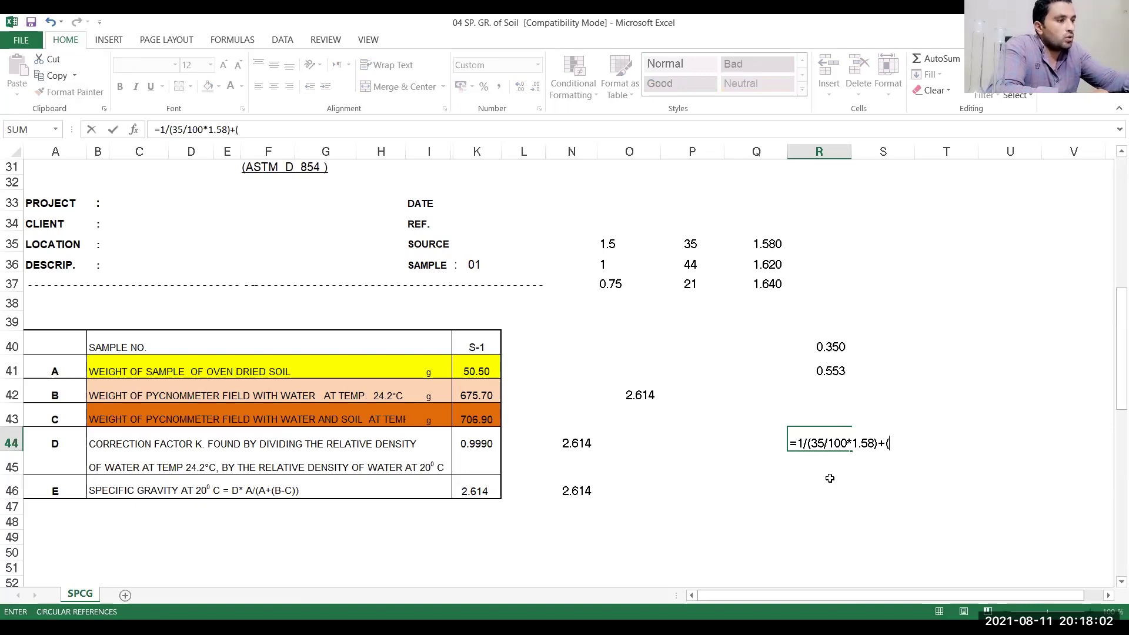
text(44)
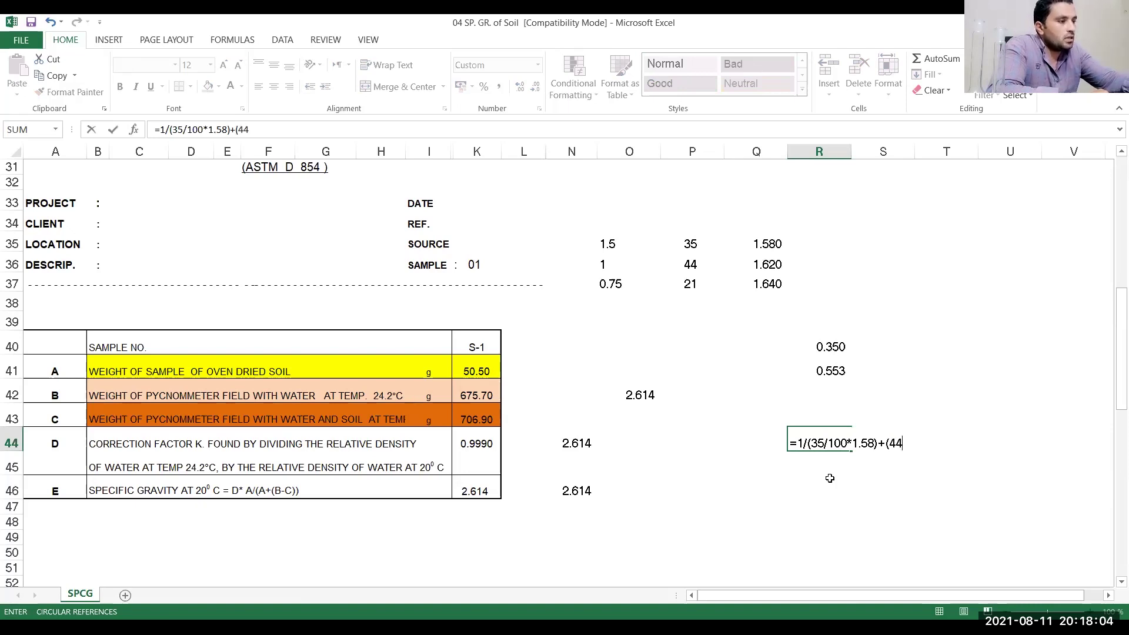
text(/100)
text(*)
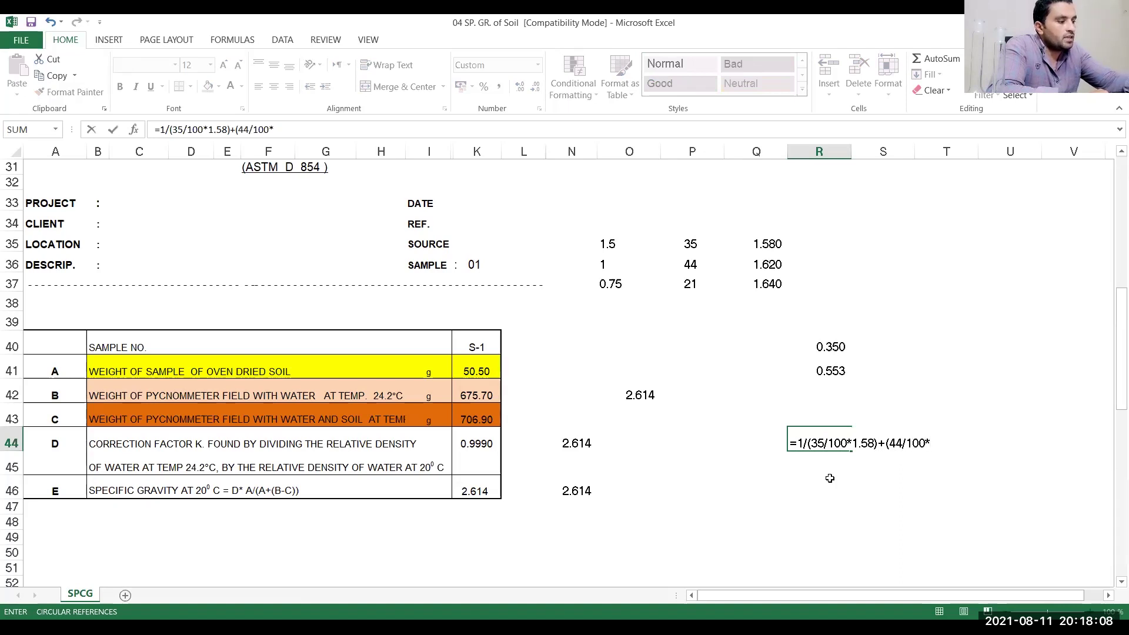
text(162)
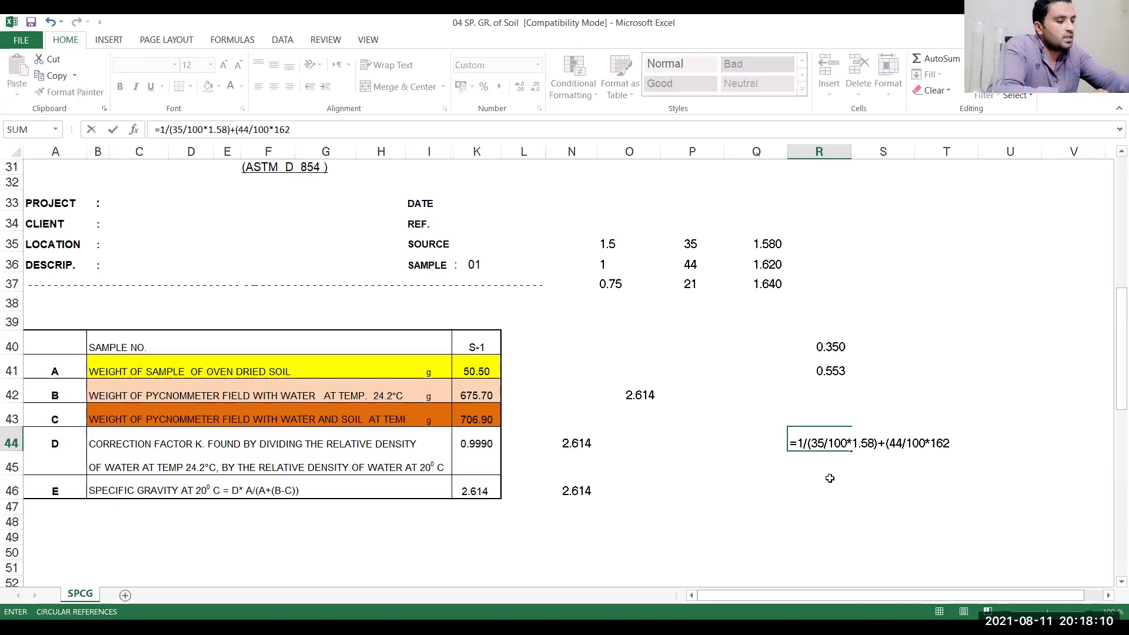
text()+()
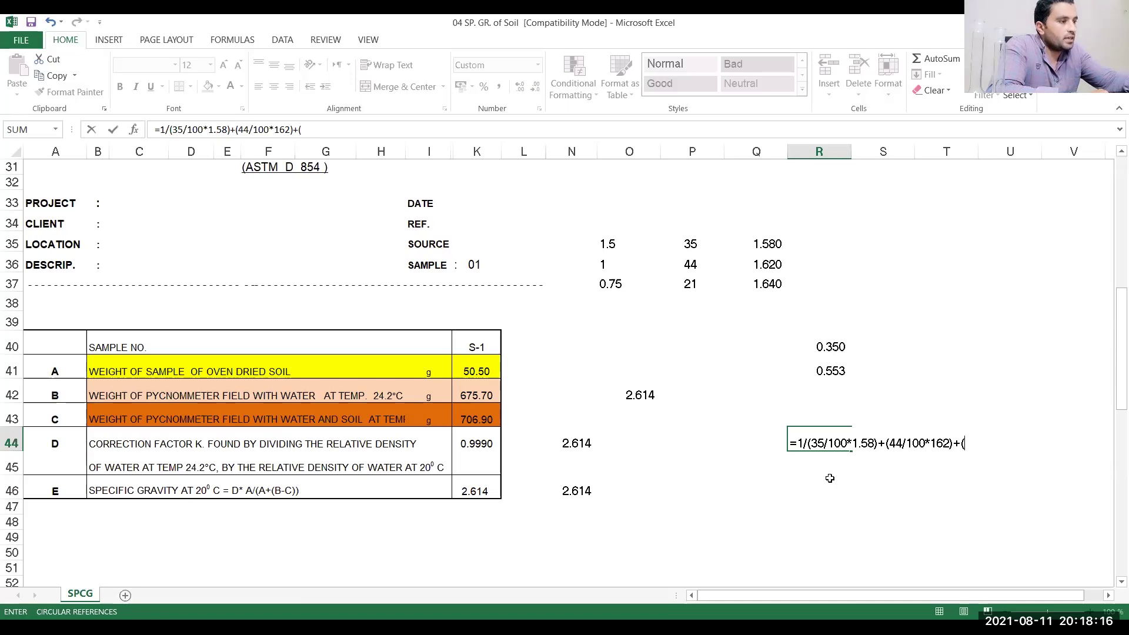
Step: Complete the third term of the R44 formula as (21/100*1.64) and add a closing parenthesis for the whole denominator
text(21)
text(/100)
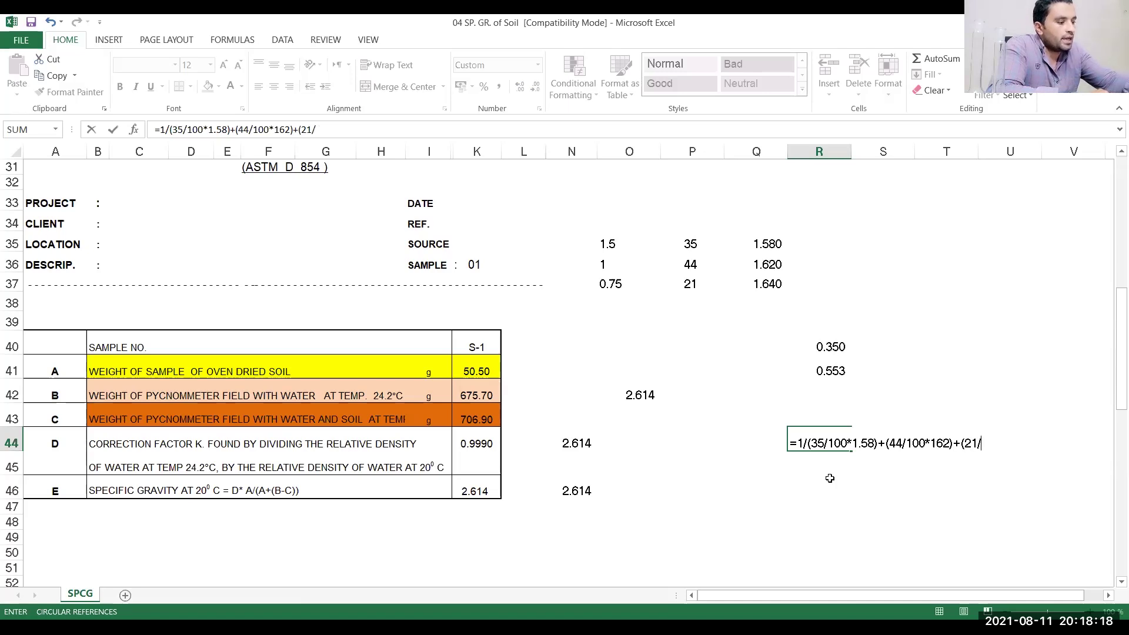
text(*)
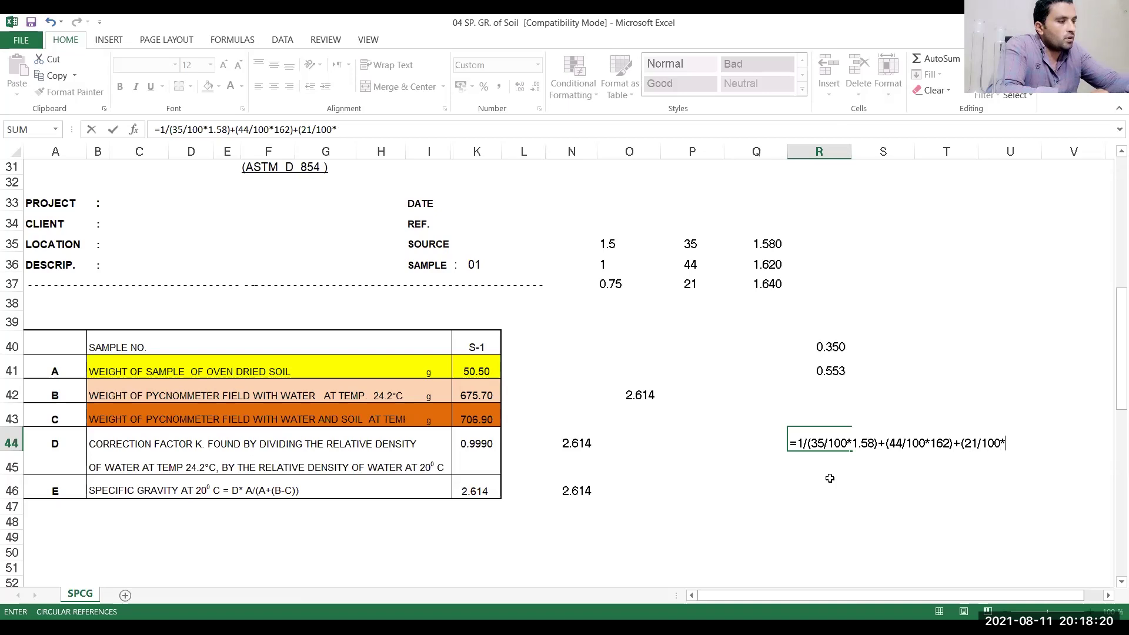
text(1.64)
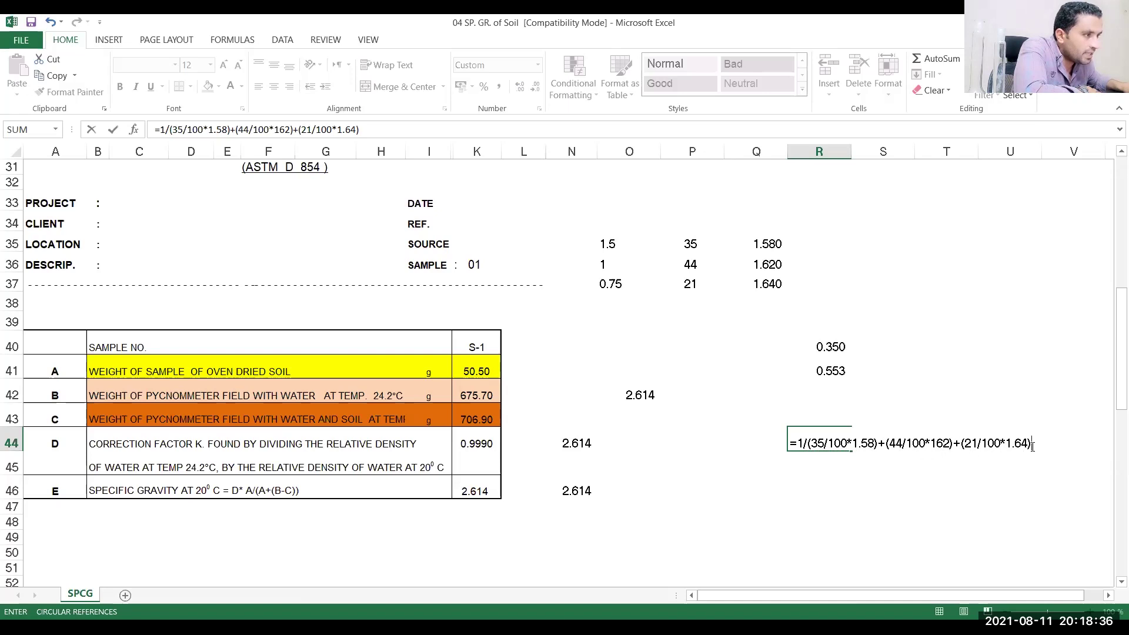
text())
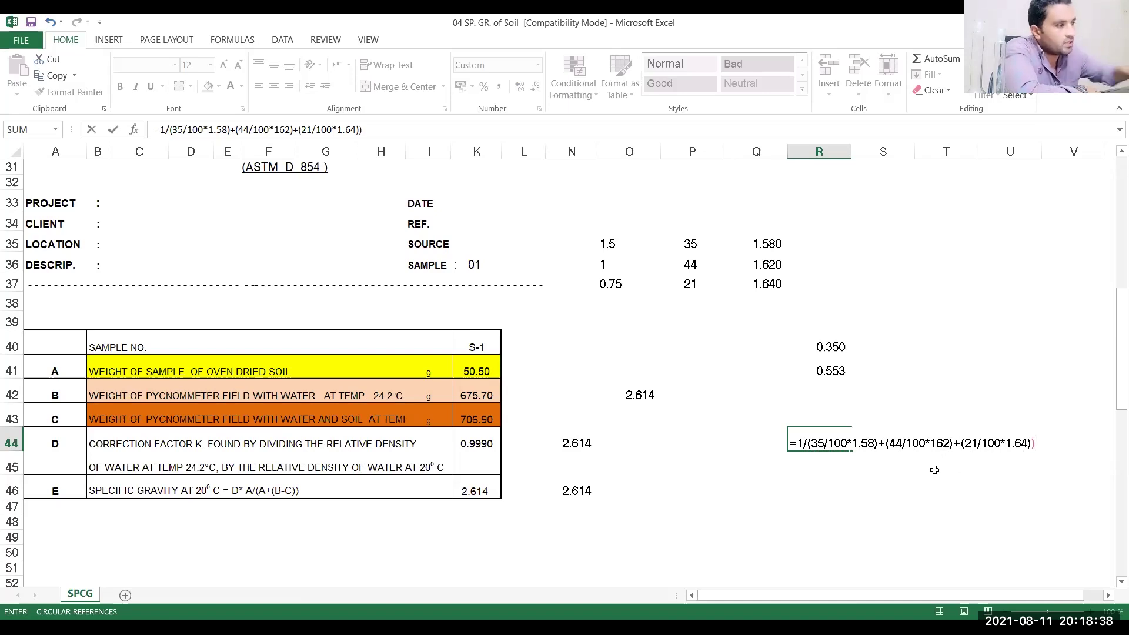
Step: Add an outer opening parenthesis after 1/ in the R44 formula and group the first term as 35/(100*1.58)
click(822, 464)
double_click(847, 442)
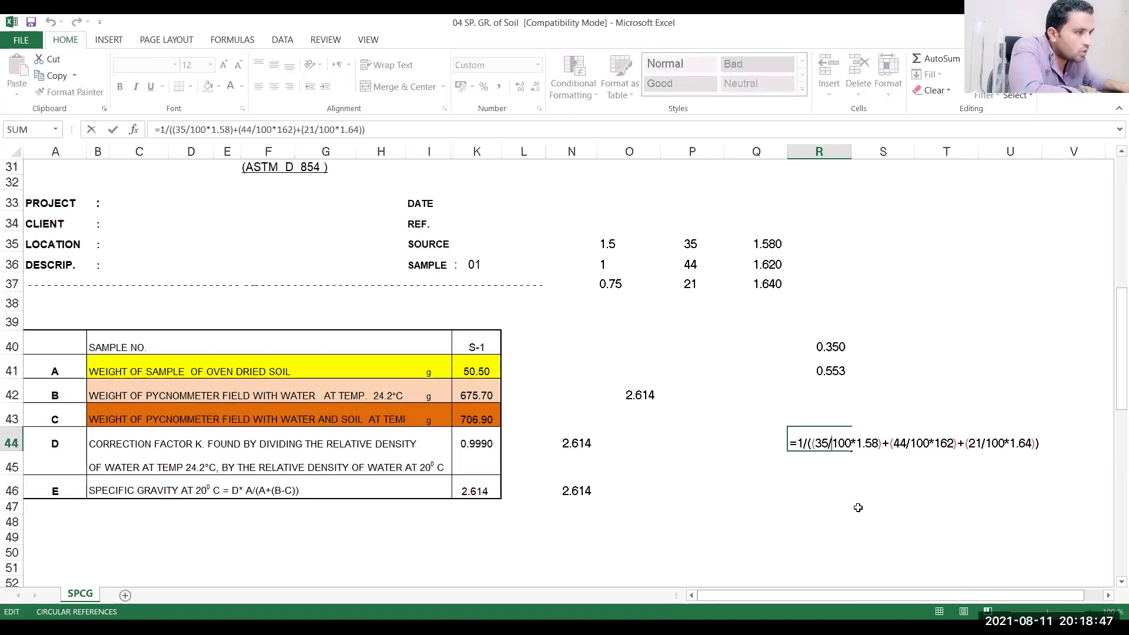
text(()
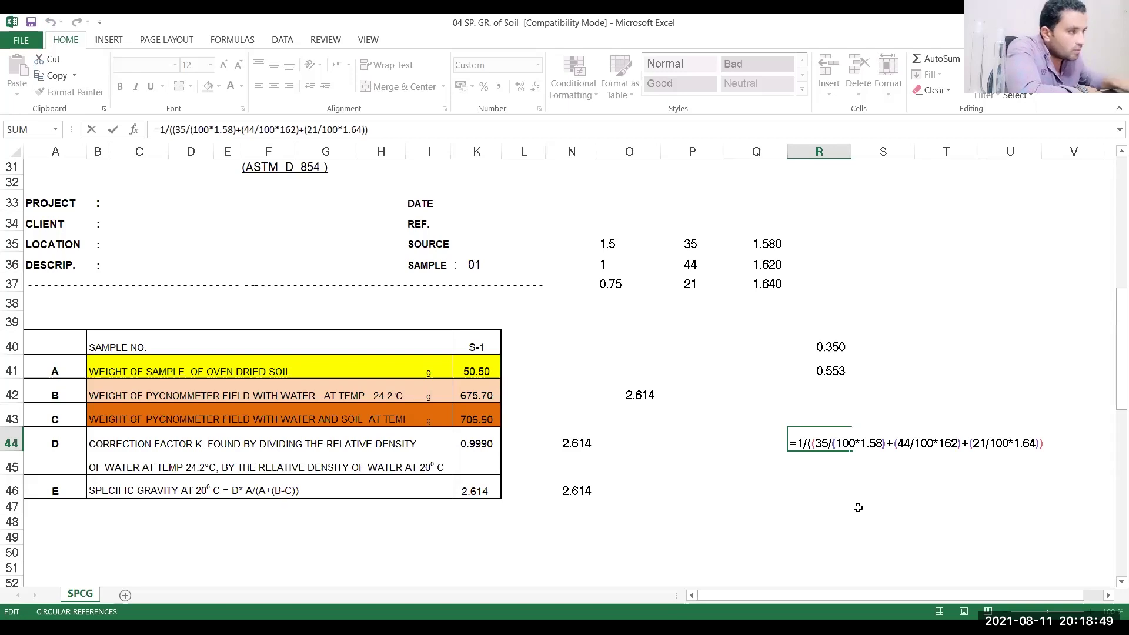
click(883, 443)
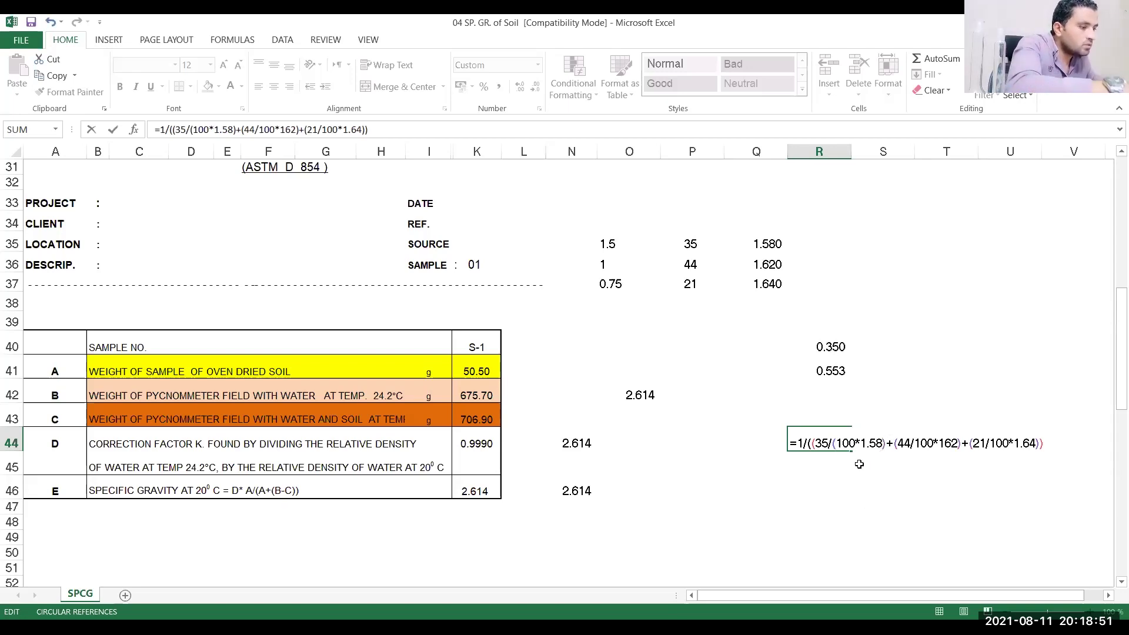
text())
Step: Group the second term of the R44 formula as 44/(100*162)
click(919, 445)
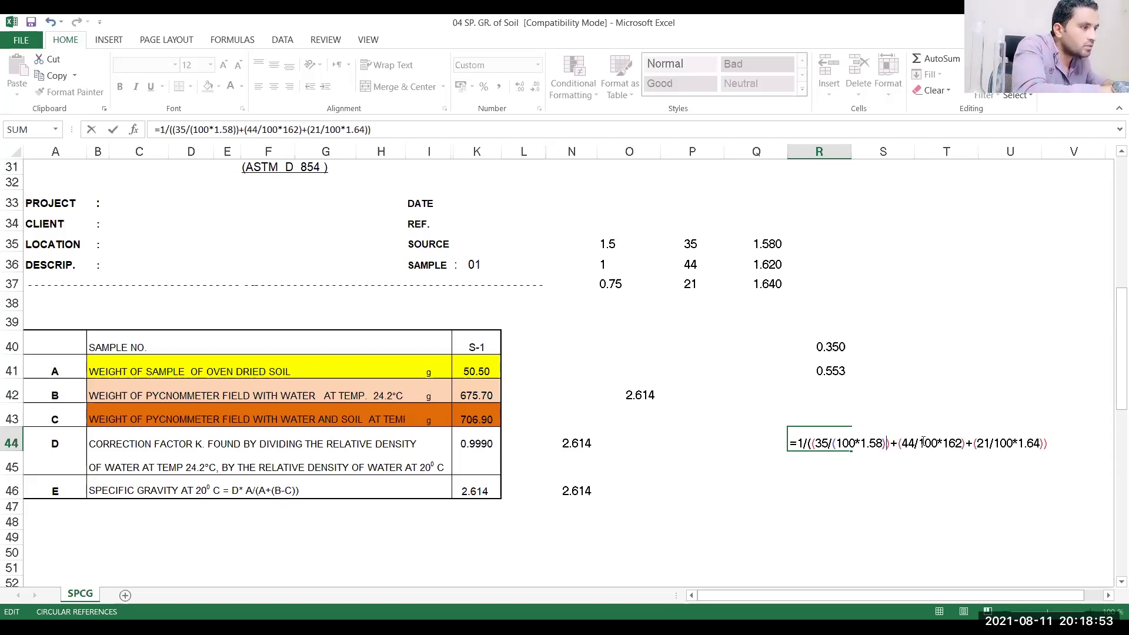
text(()
click(966, 446)
text())
Step: Add parentheses to the third term of the R44 formula and accept the suggested correction to (21/(100*1.6)*4)
click(1001, 445)
text(()
click(1047, 445)
text())
key(Return)
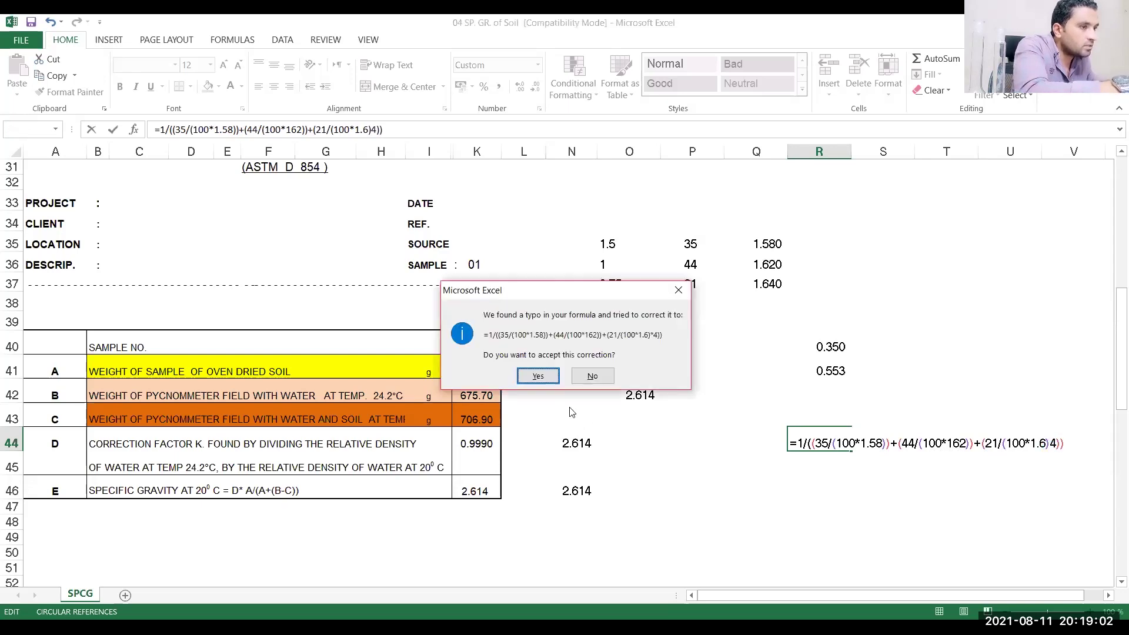
key(Return)
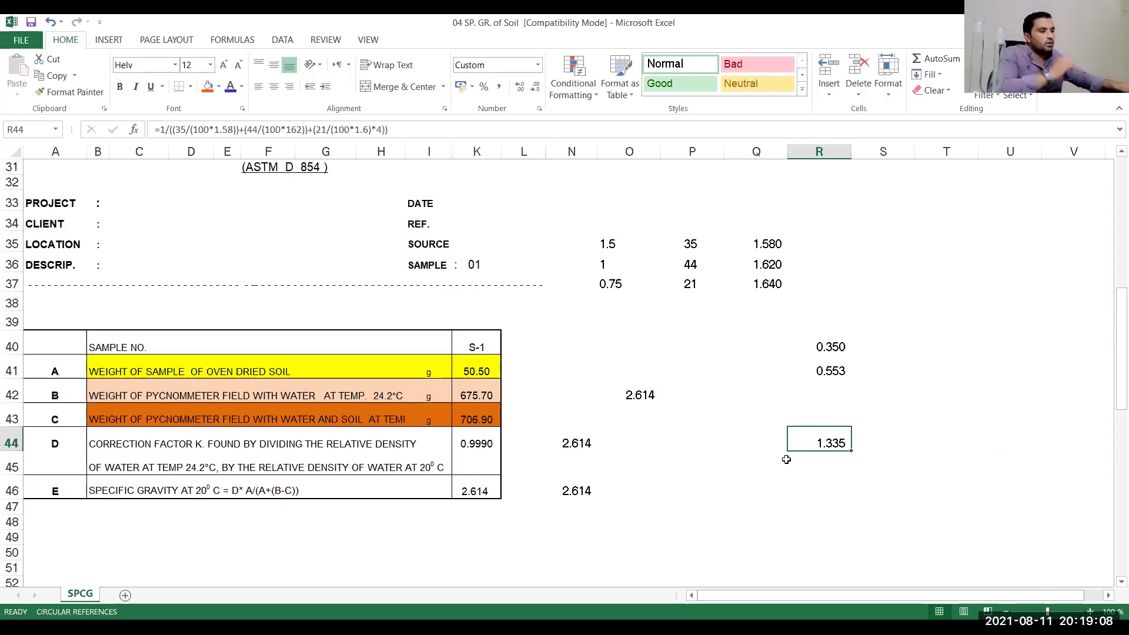
click(796, 397)
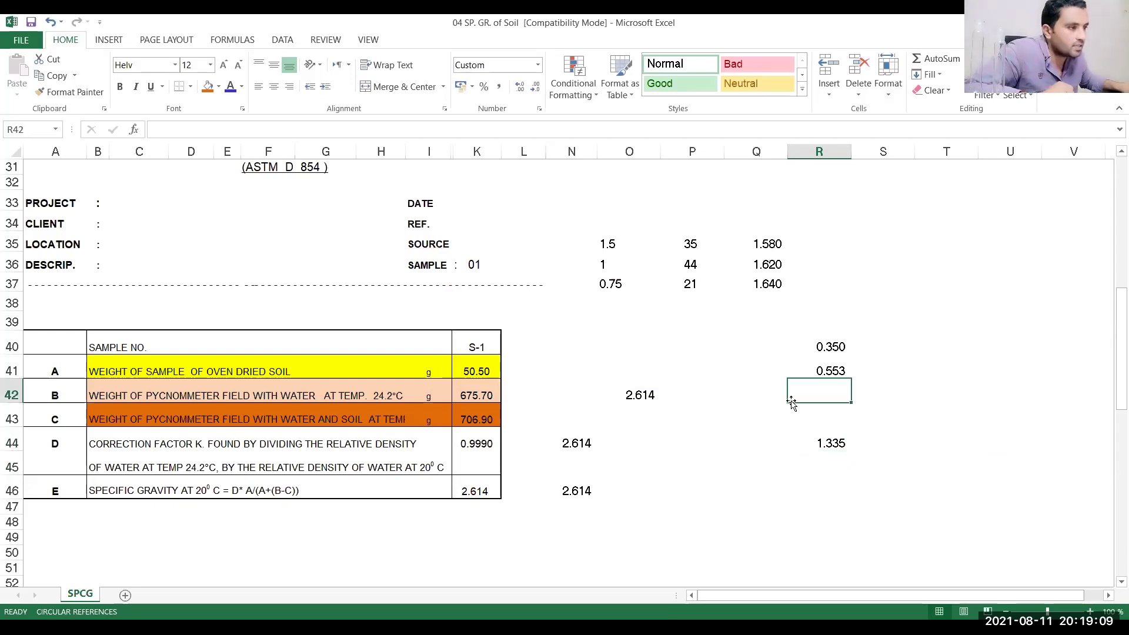
click(750, 396)
click(694, 366)
click(830, 374)
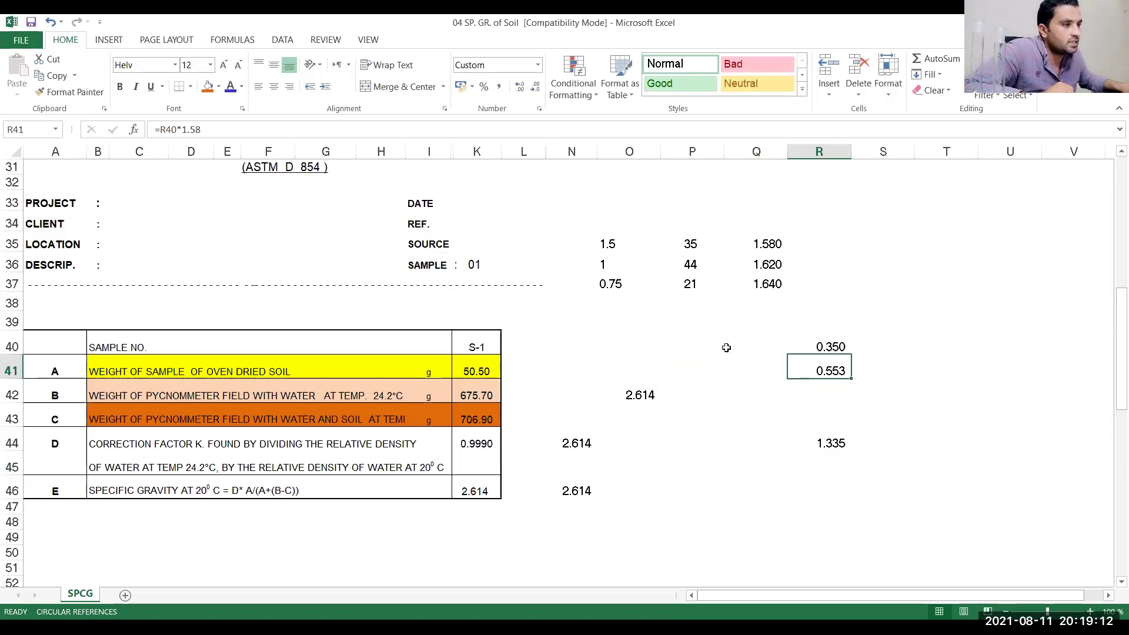
Step: Calculate the second size's product in cell Q40 by multiplying 0.44 by the specific gravity in Q37
click(728, 348)
click(717, 359)
click(728, 348)
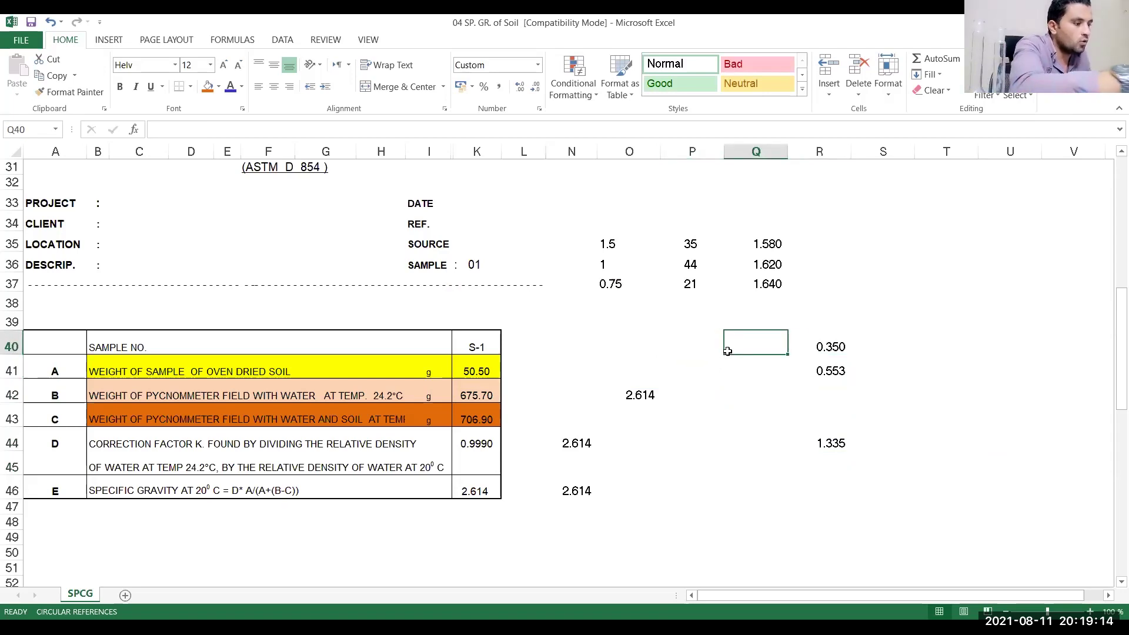
text(0.44)
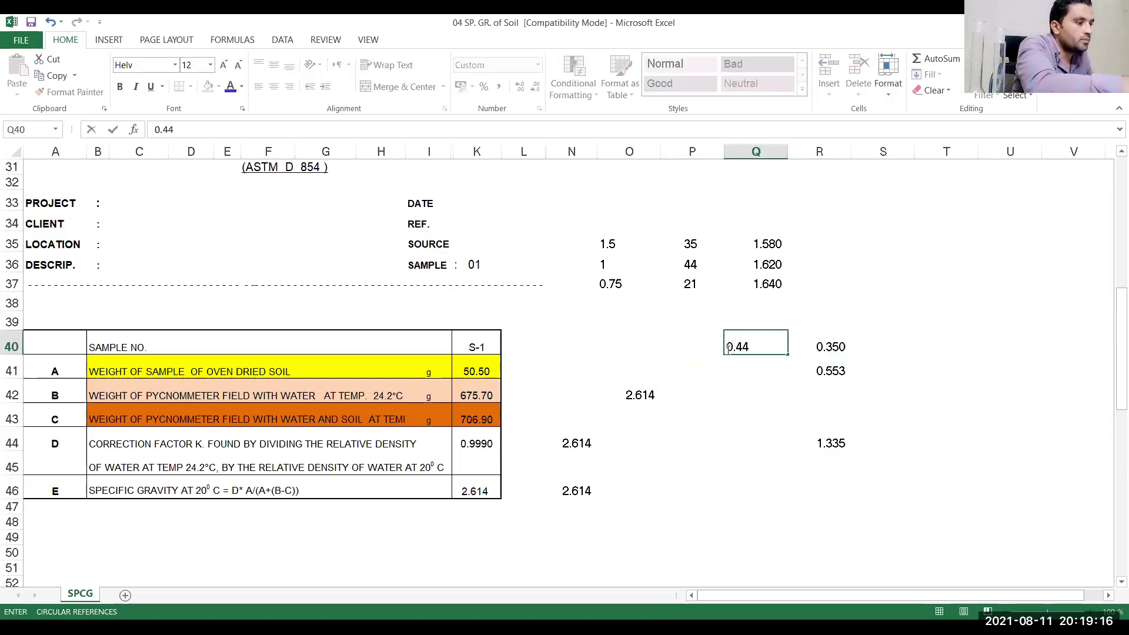
text(*)
click(770, 265)
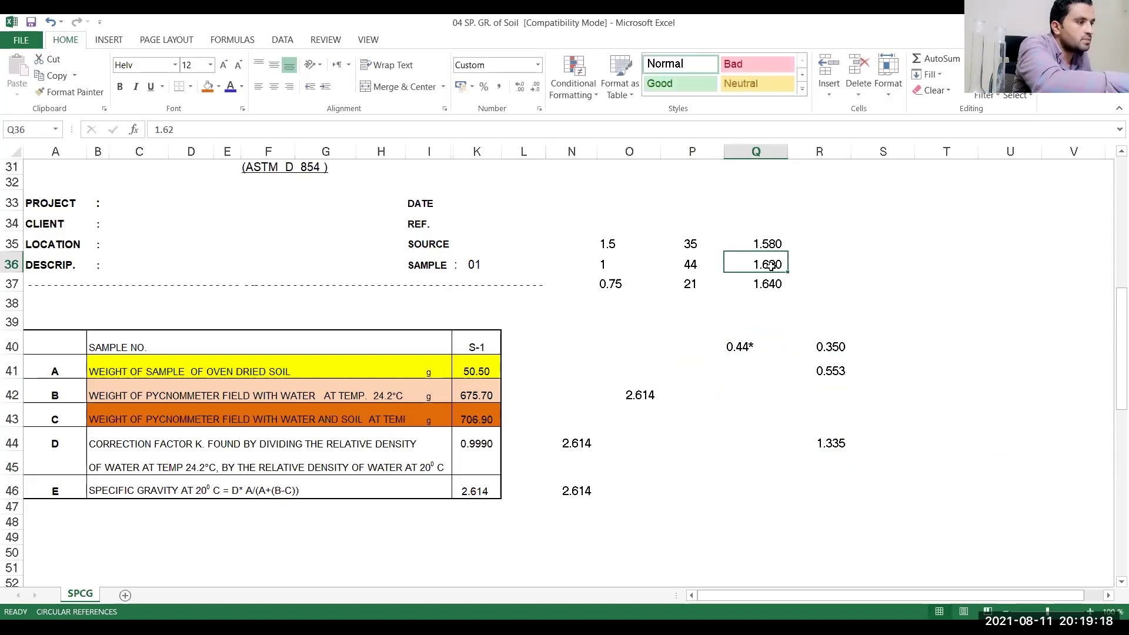
double_click(728, 346)
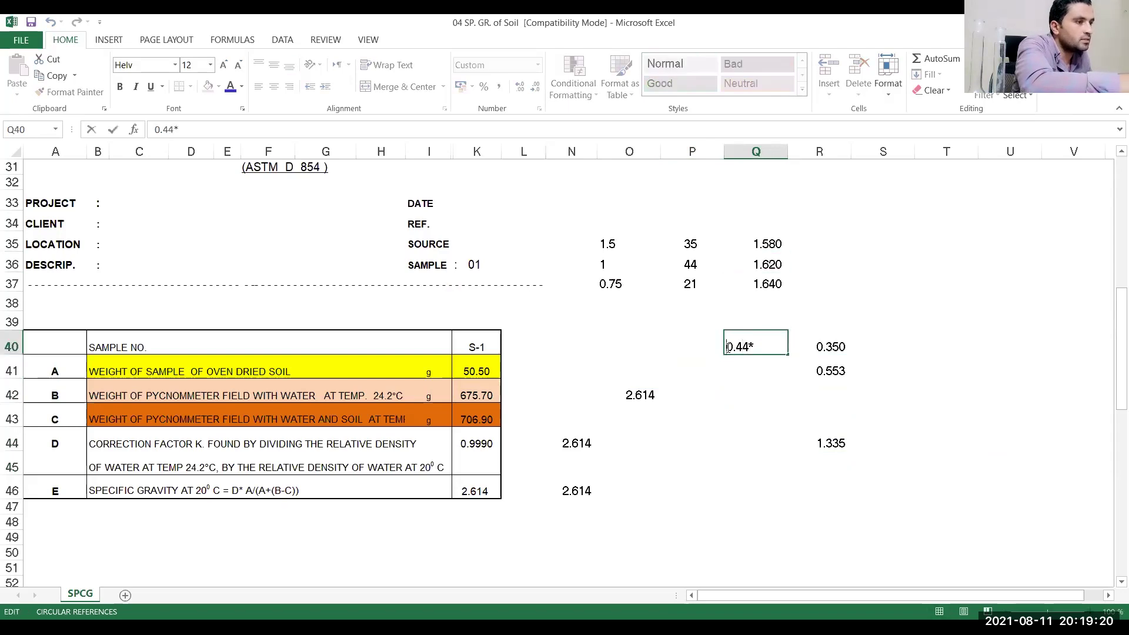
text(=)
key(End)
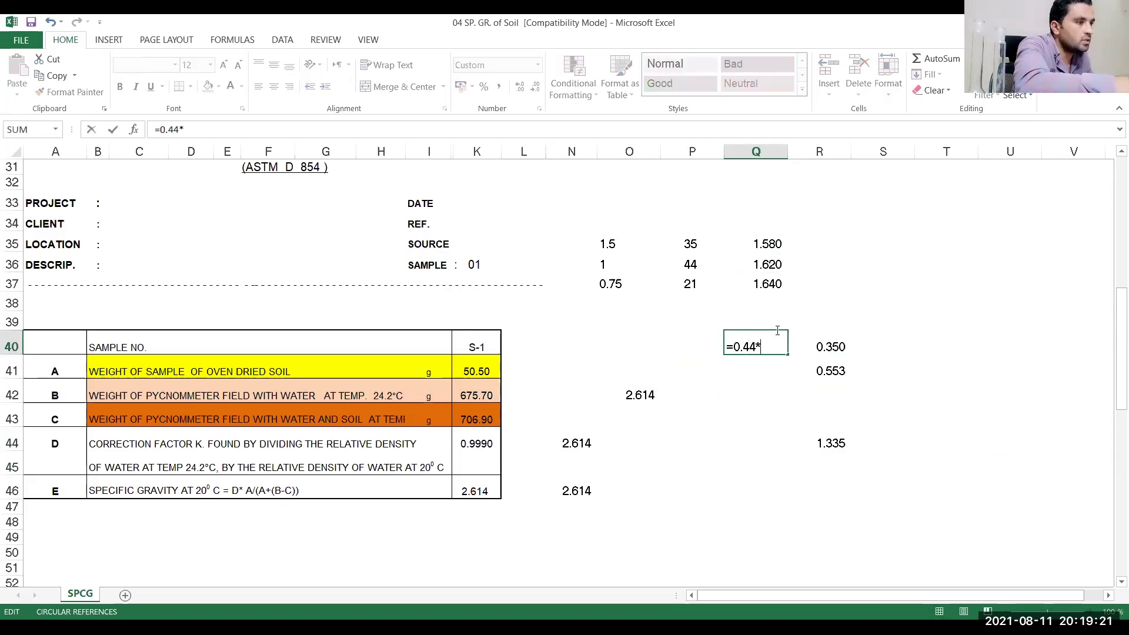
click(781, 277)
key(Return)
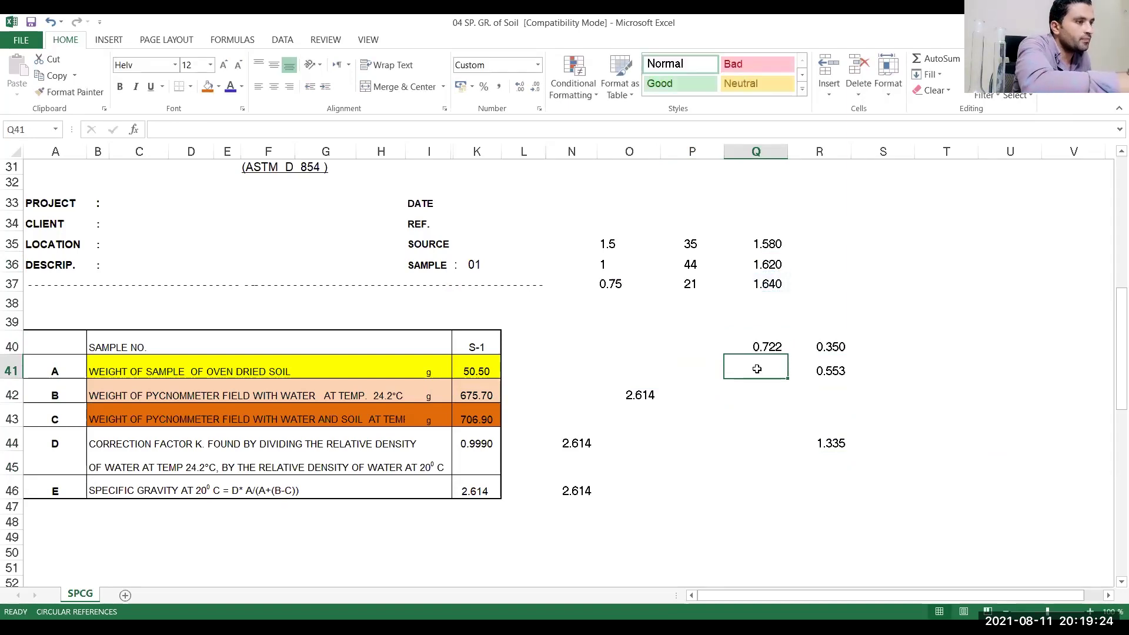
Step: Calculate the third size's product in cell Q41 by multiplying 0.21 by the specific gravity in Q37
text(=)
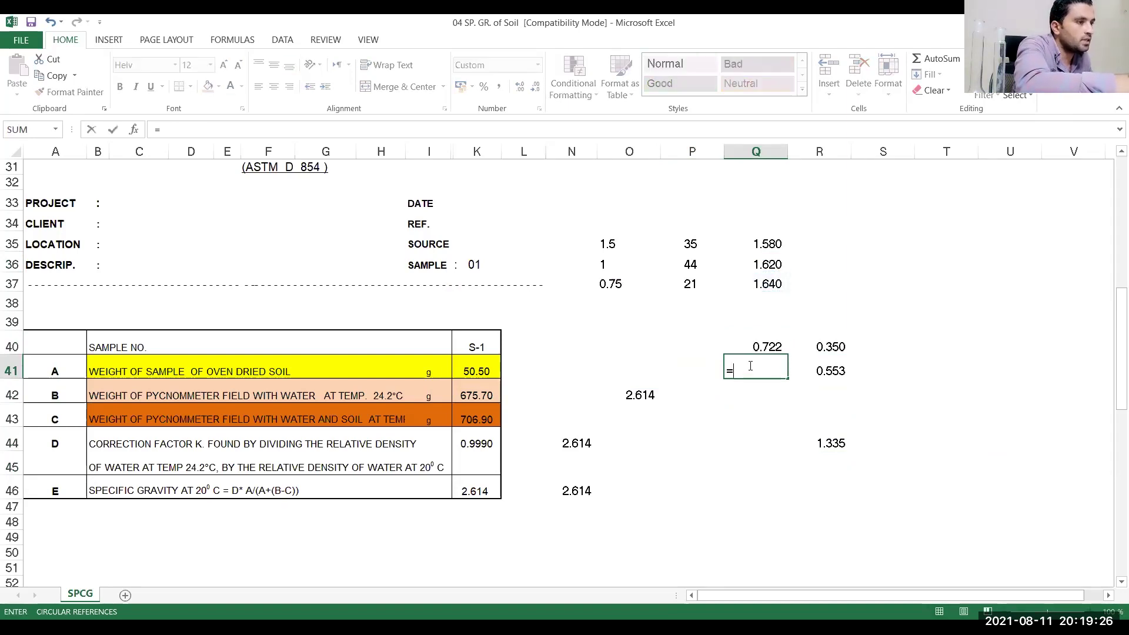
text(0.2)
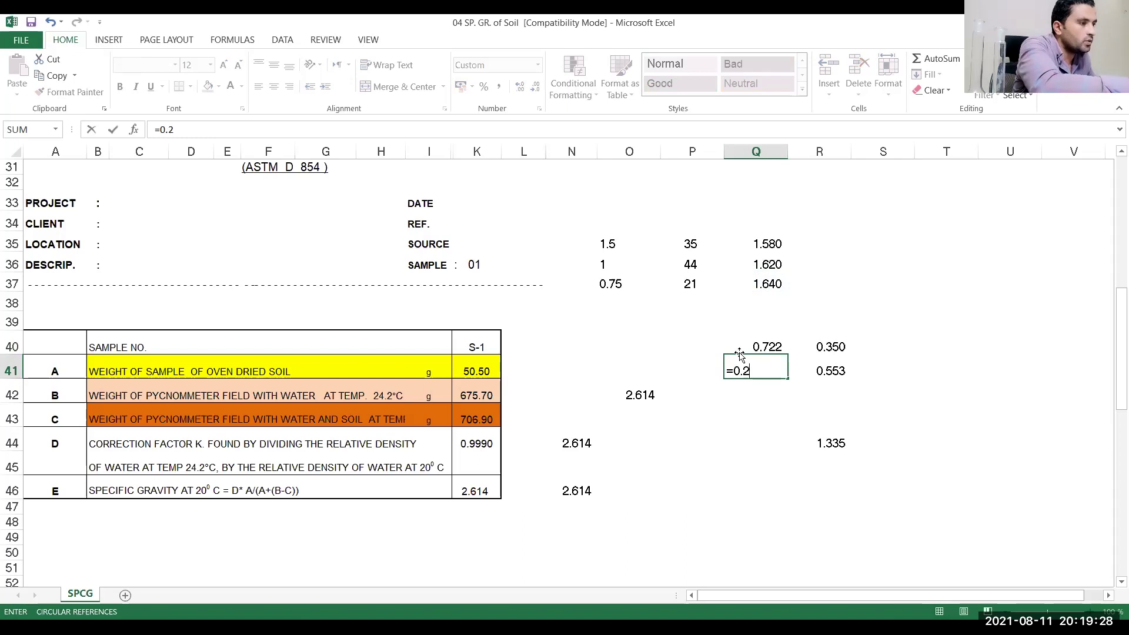
text(1*)
click(769, 284)
key(Return)
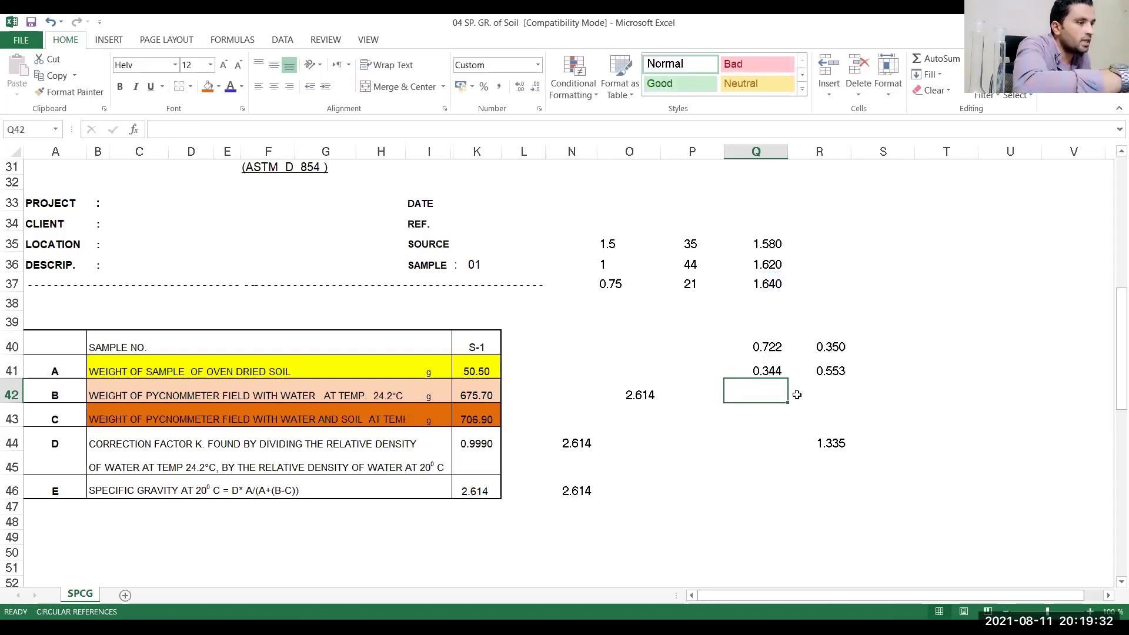
Step: Sum the three weighted products in cell Q42 with the formula =Q40+Q41+R41
text(=)
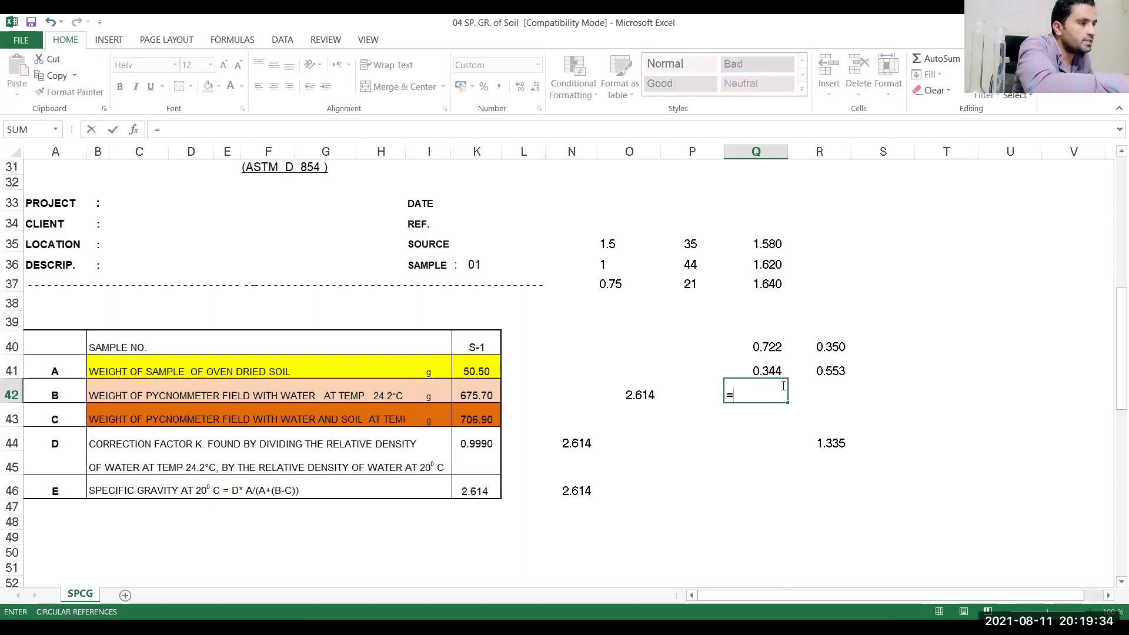
click(772, 345)
text(+)
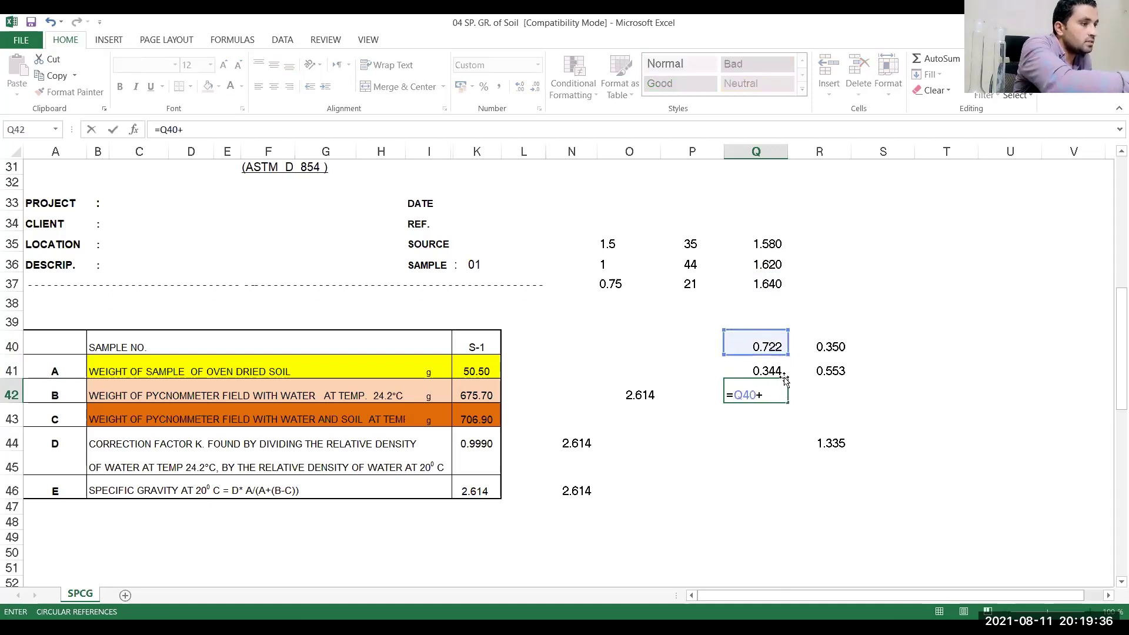
click(775, 370)
text(+)
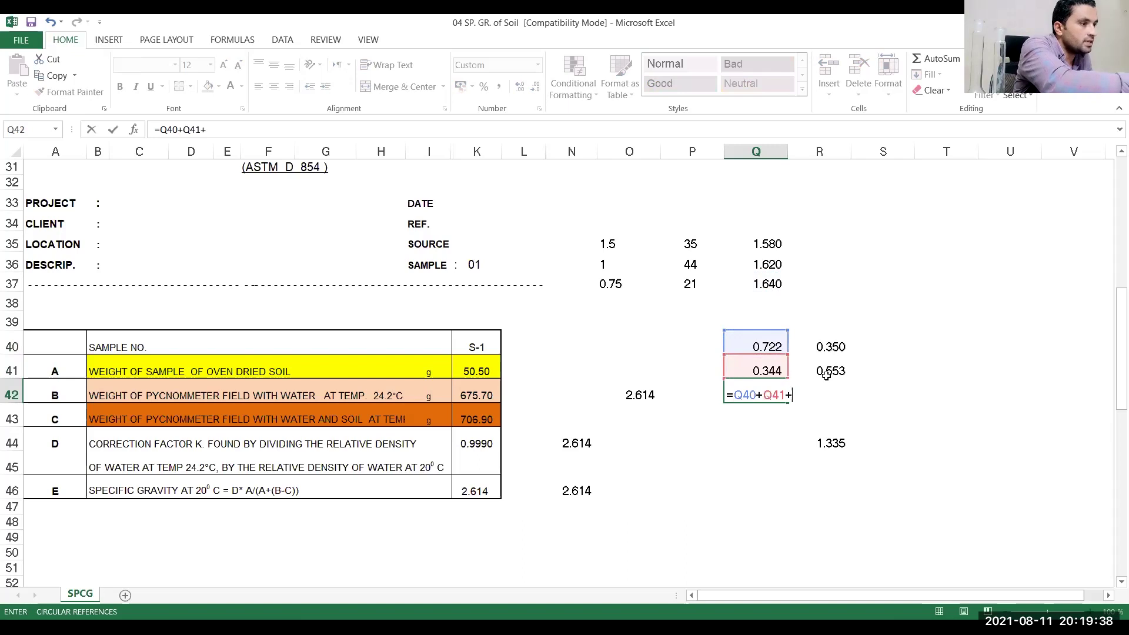
click(831, 371)
key(Return)
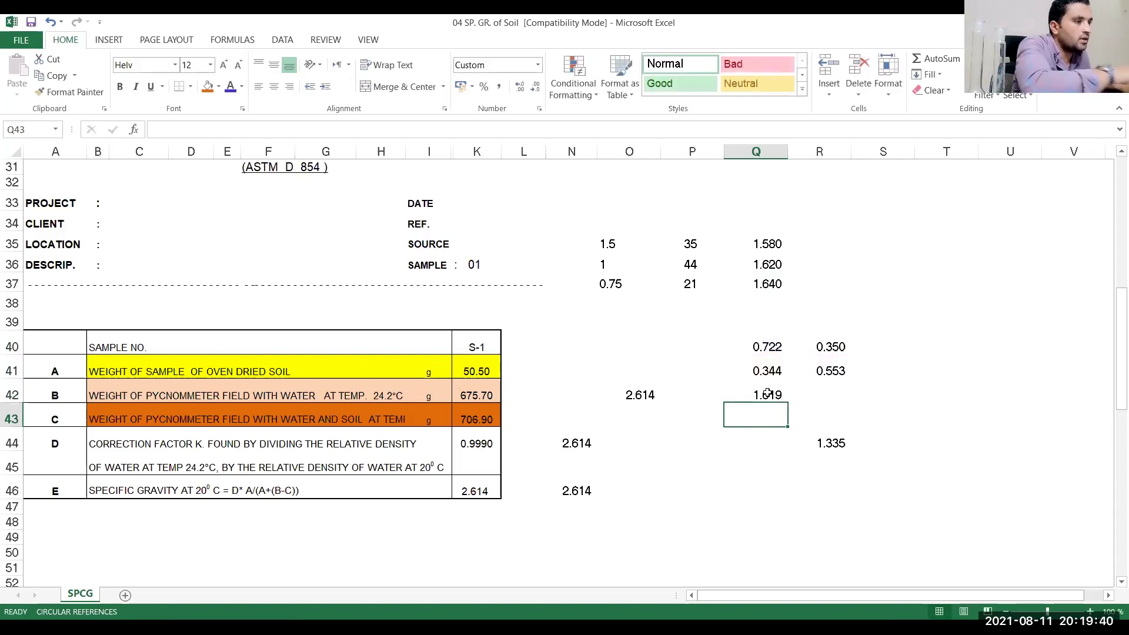
key(Up)
Step: Review the reciprocal formula in R44 without changing it and compare it with the weighted sum in Q42
click(822, 454)
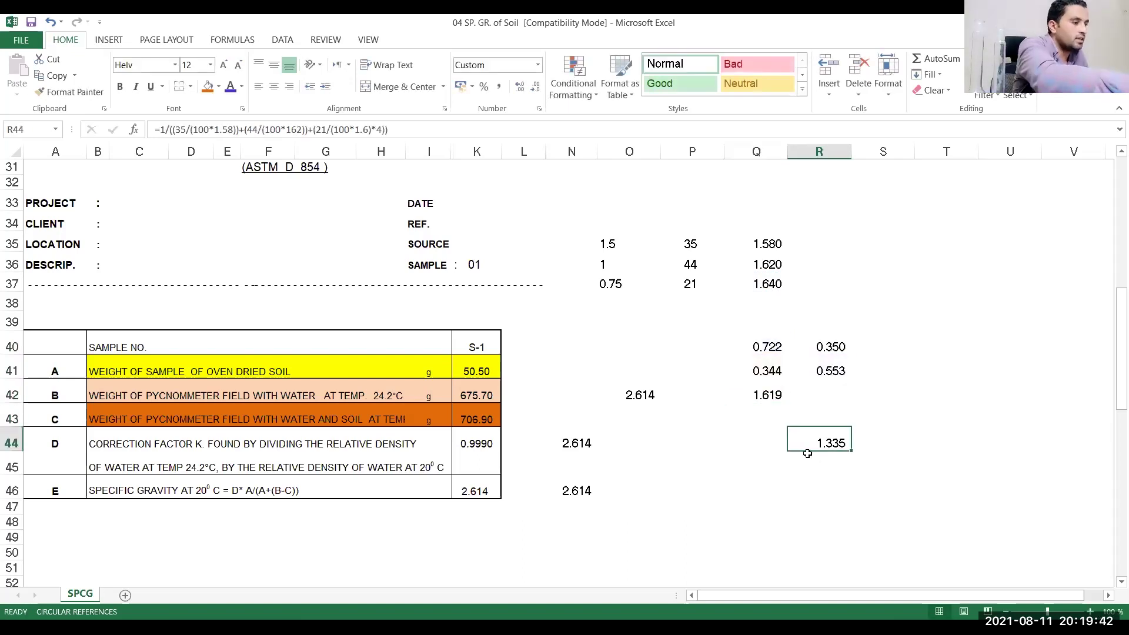
double_click(824, 440)
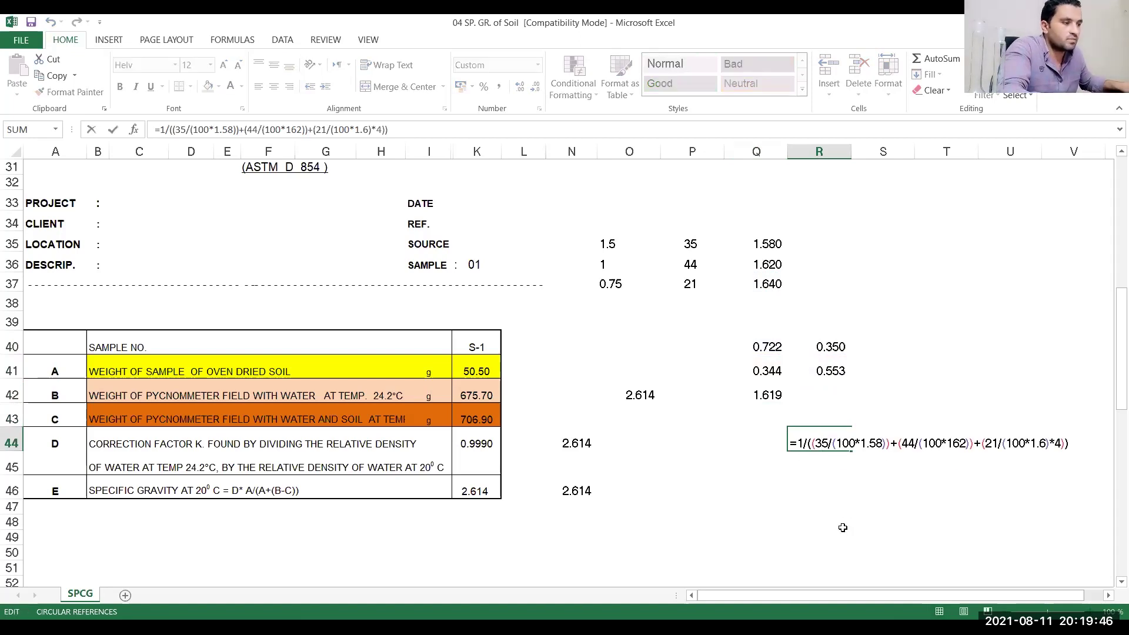
key(Escape)
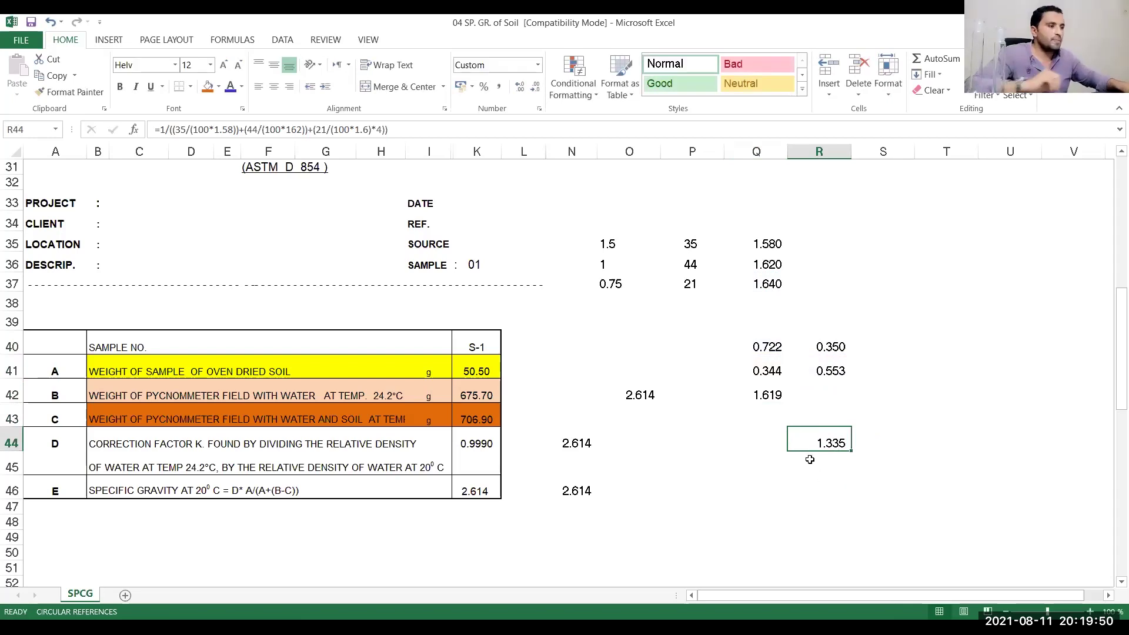
click(773, 395)
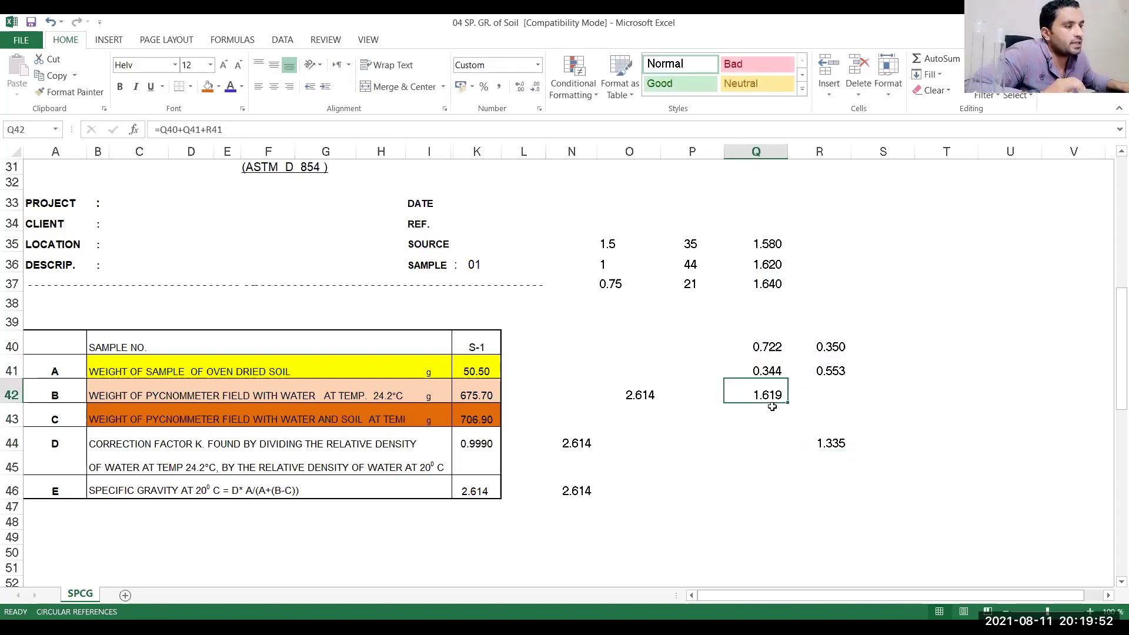